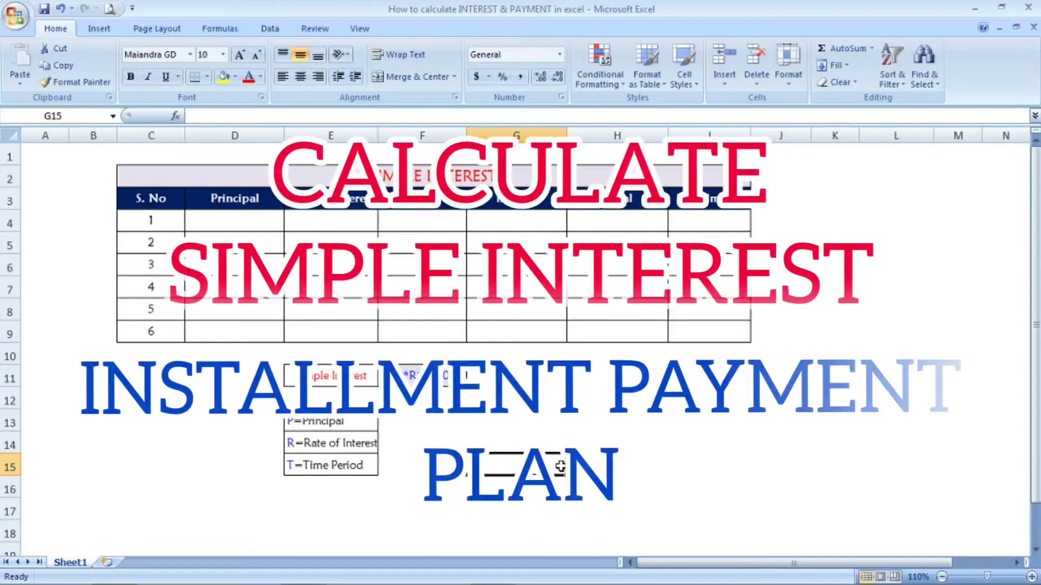
# Step: Look over the SIMPLE INTEREST table and its Principal, Rate, Time Period and Interest headings
pyautogui.click(437, 310)
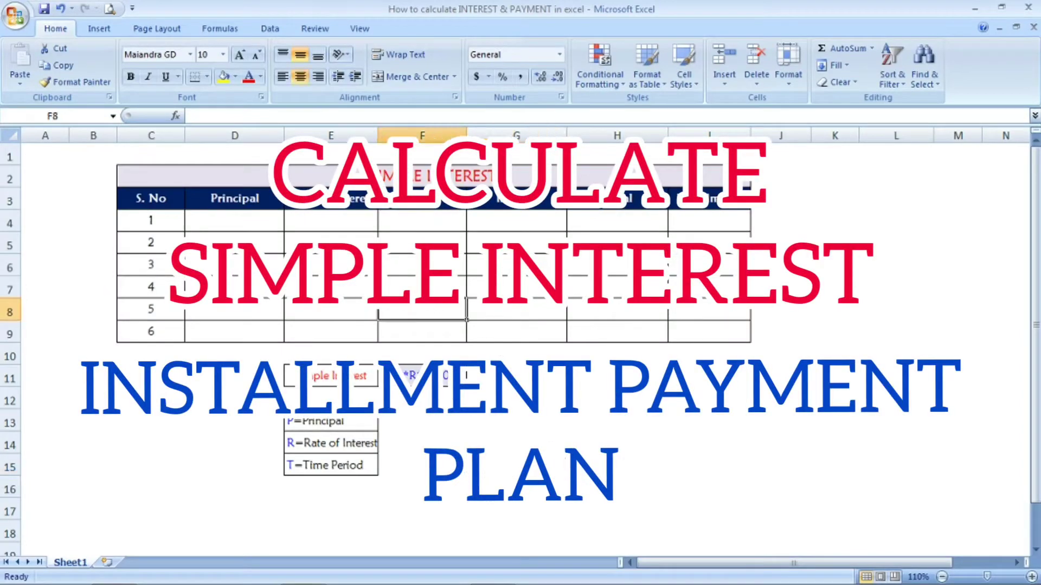
pyautogui.click(330, 265)
pyautogui.click(552, 170)
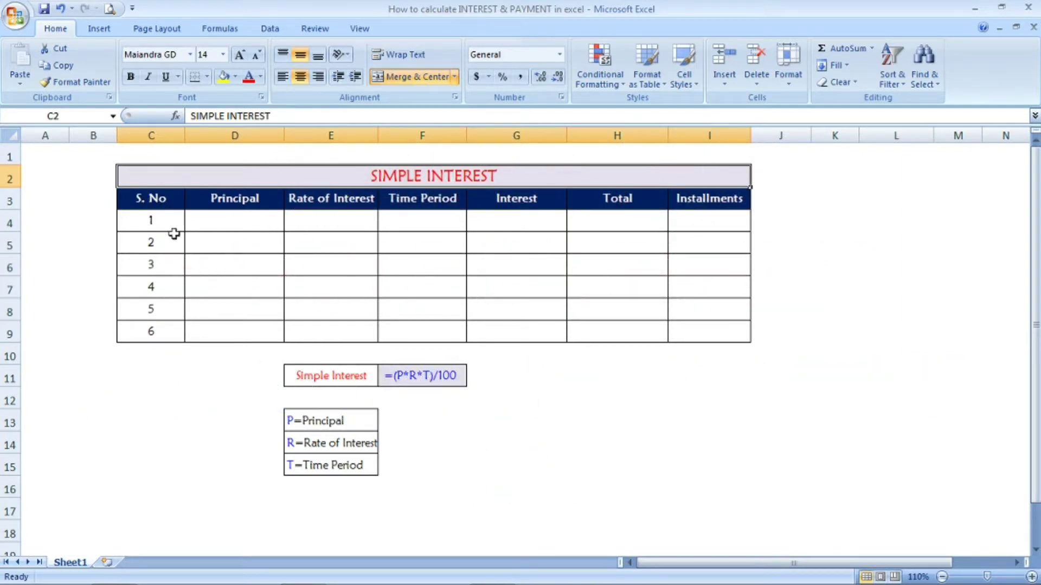
pyautogui.click(252, 197)
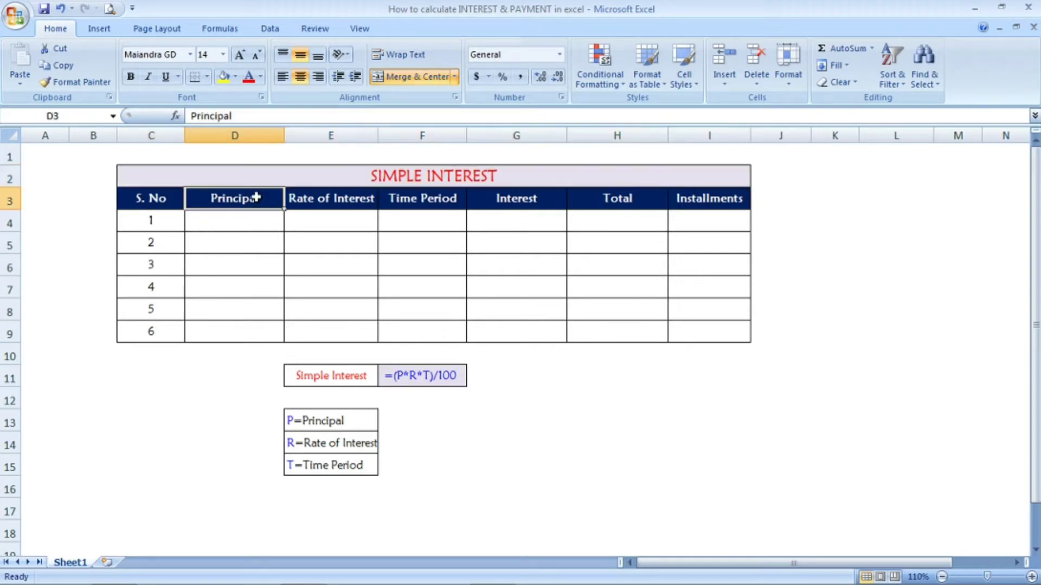
pyautogui.click(336, 201)
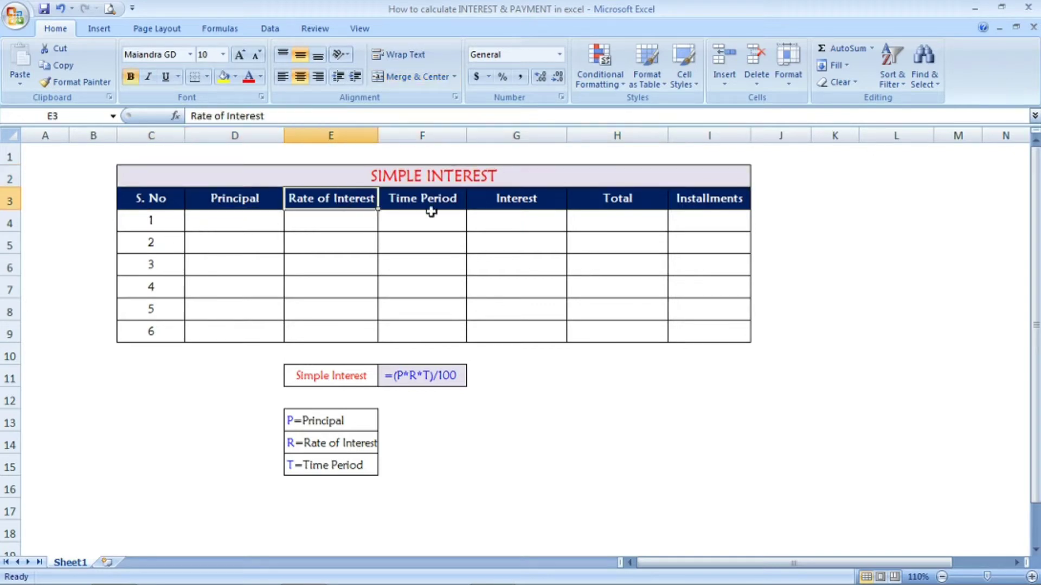
pyautogui.click(450, 205)
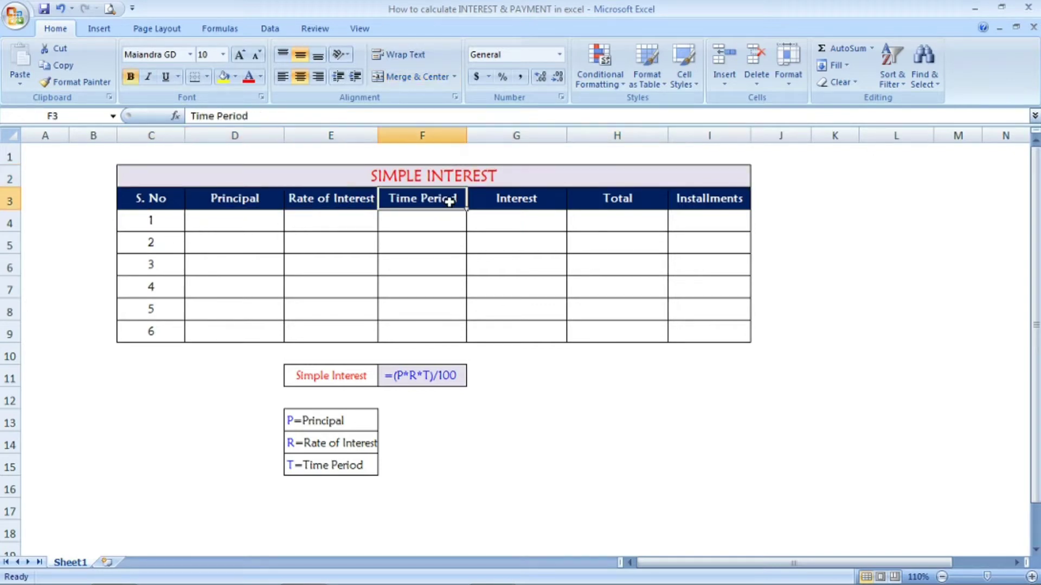
pyautogui.click(517, 202)
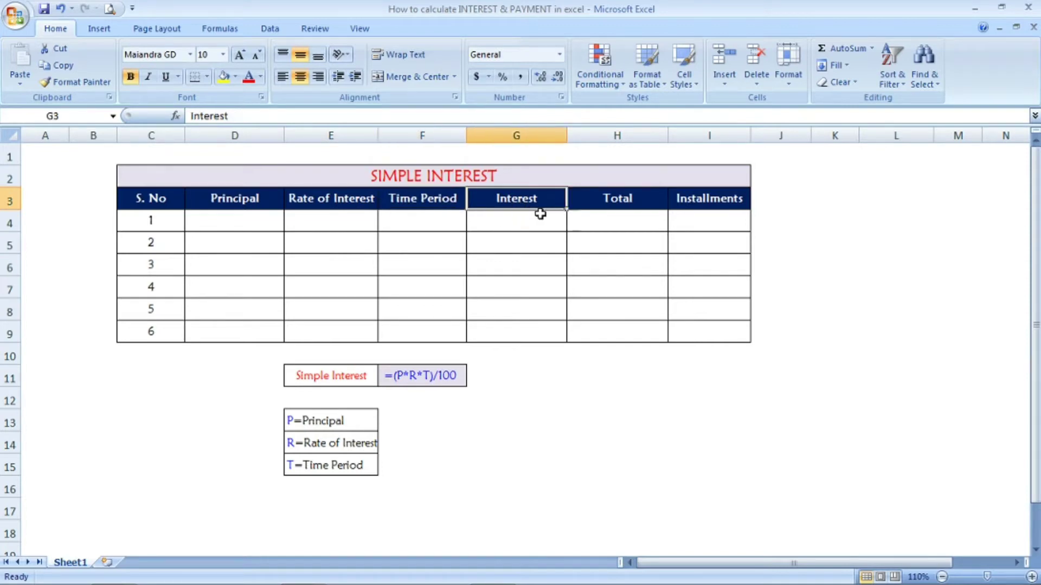
pyautogui.click(526, 223)
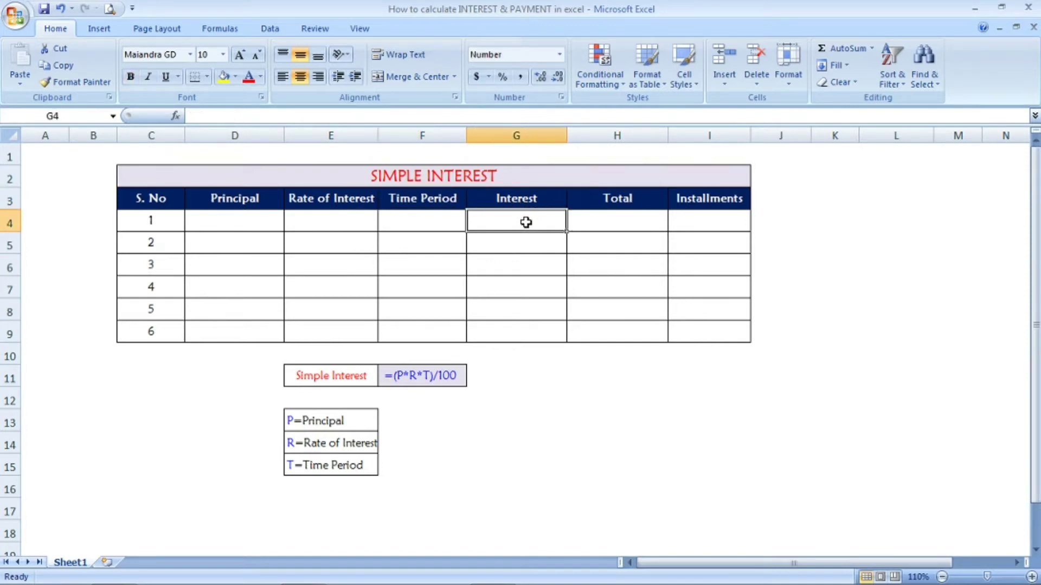
# Step: Enter principal 50000, rate 3 and time period 12 in row 1
pyautogui.click(248, 216)
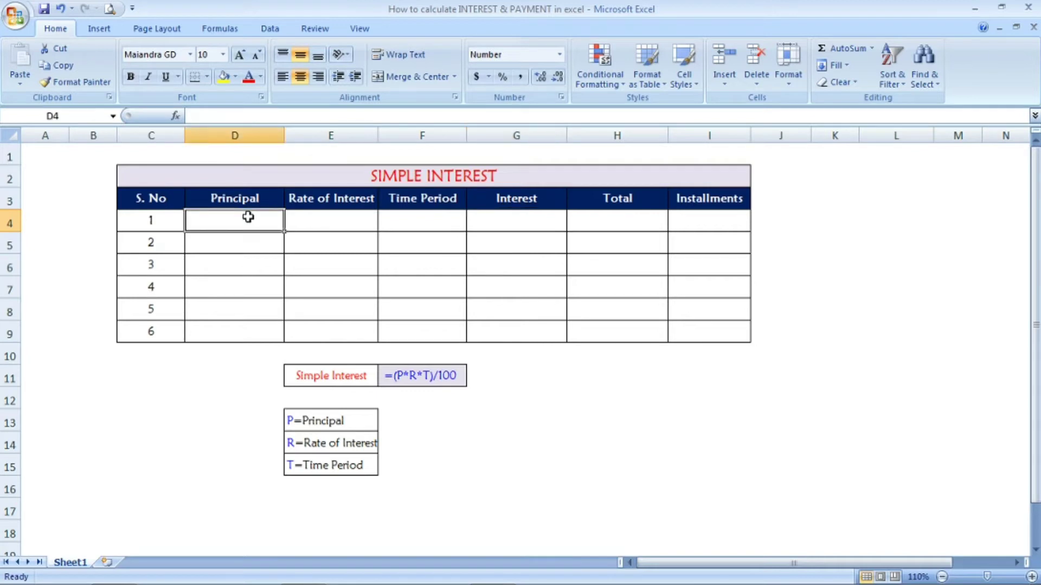
pyautogui.write('50000')
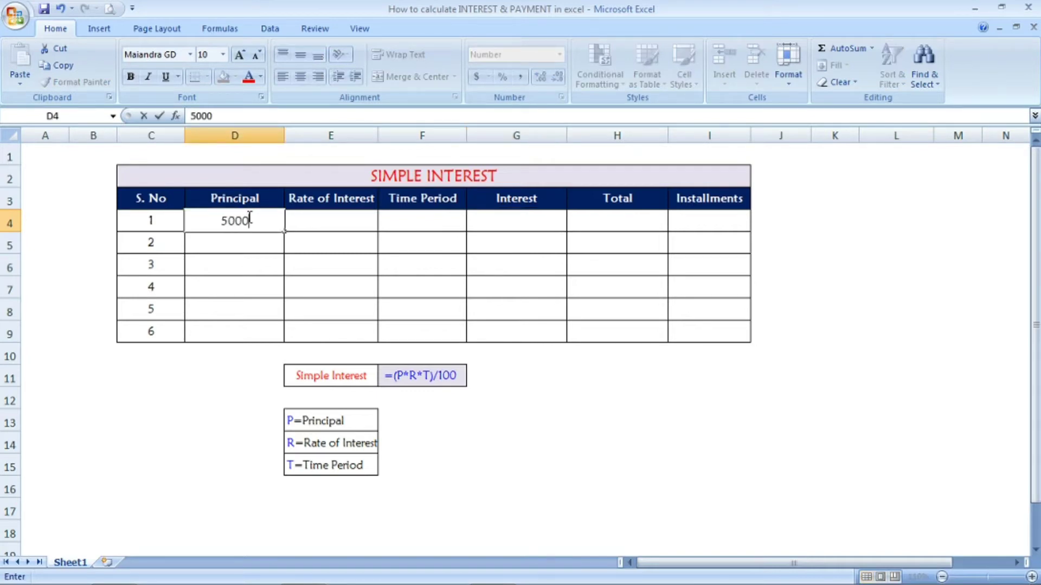
pyautogui.click(317, 226)
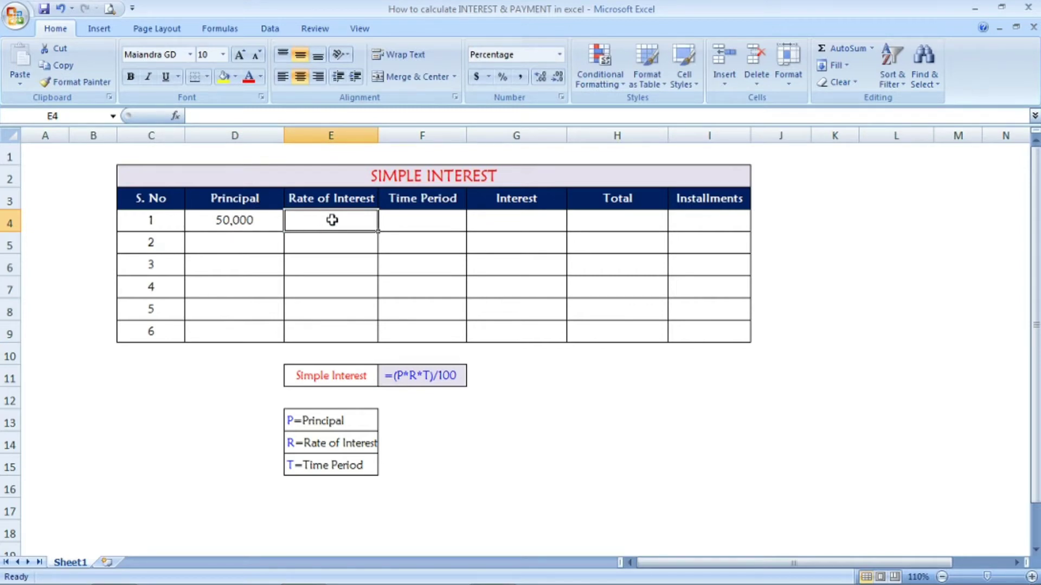
pyautogui.write('3')
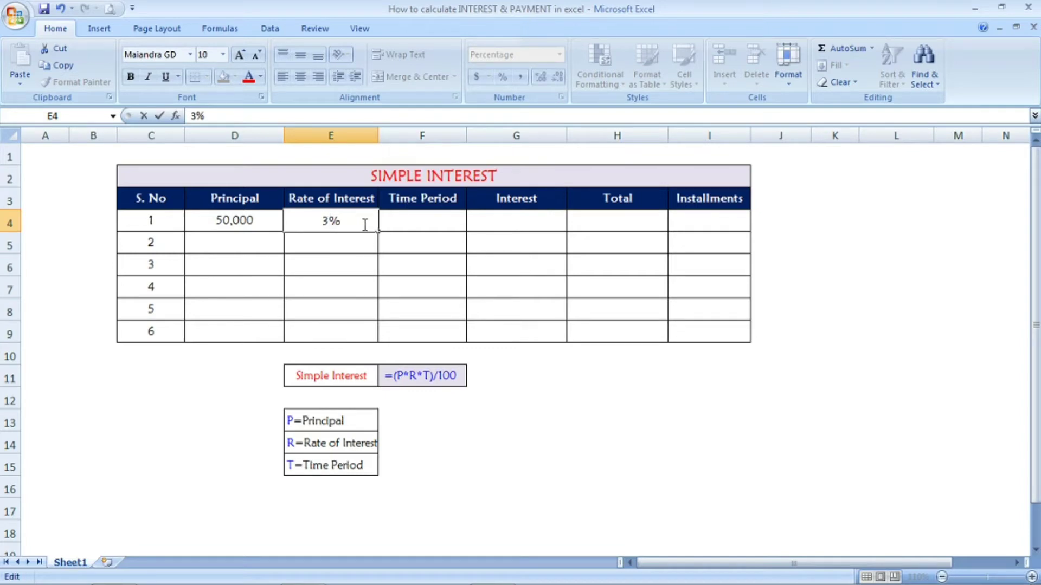
pyautogui.press('Tab')
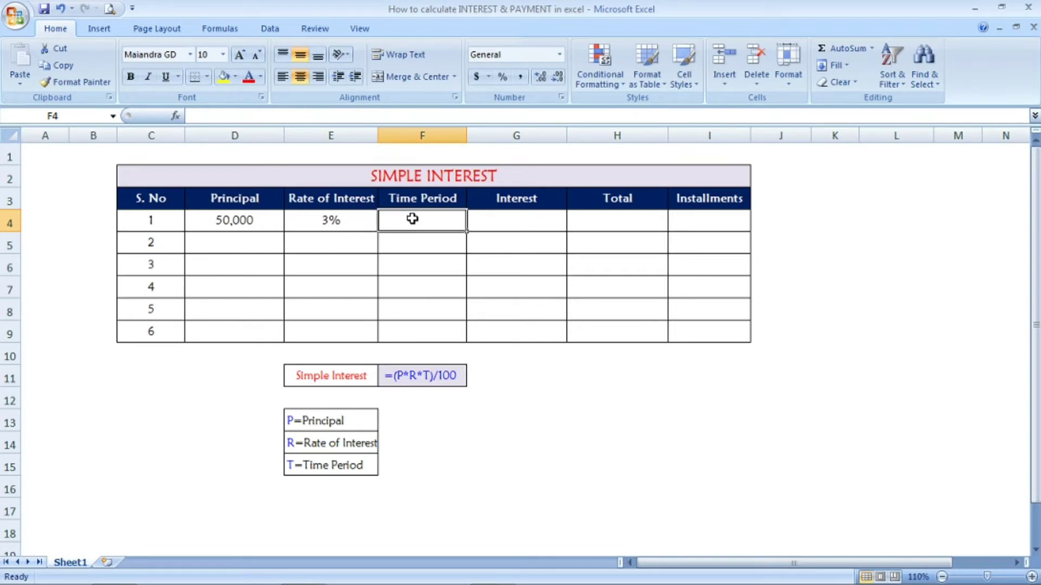
pyautogui.write('12')
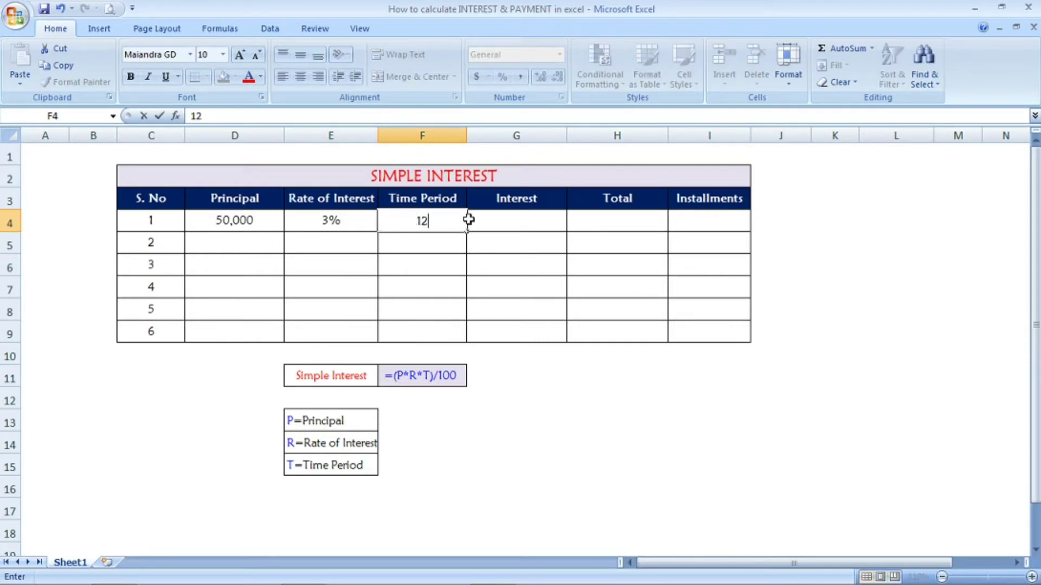
pyautogui.click(508, 216)
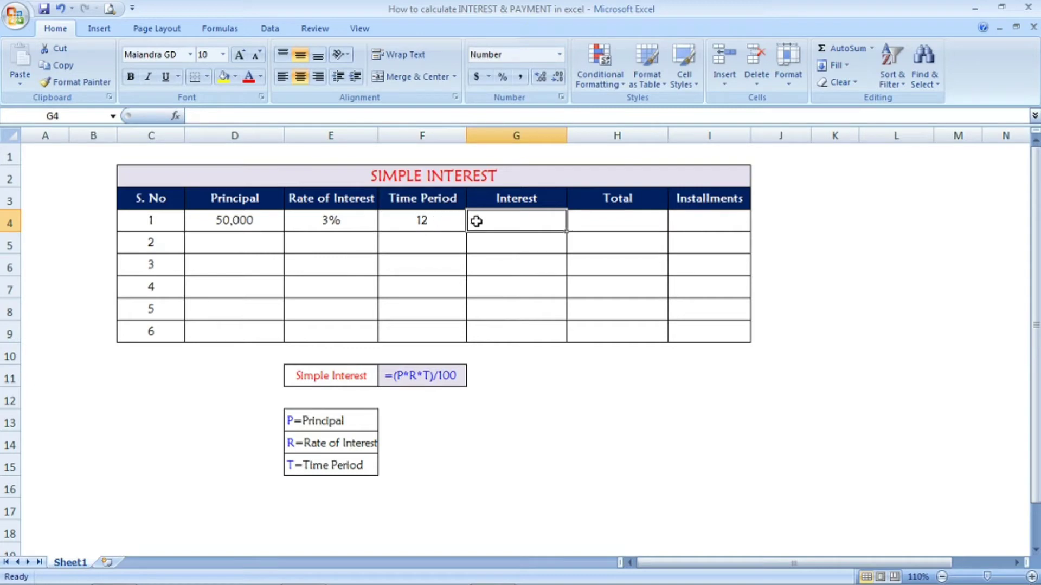
# Step: Enter =D4*E4*F4 in G4 so row 1's interest shows 18,000
pyautogui.write('=')
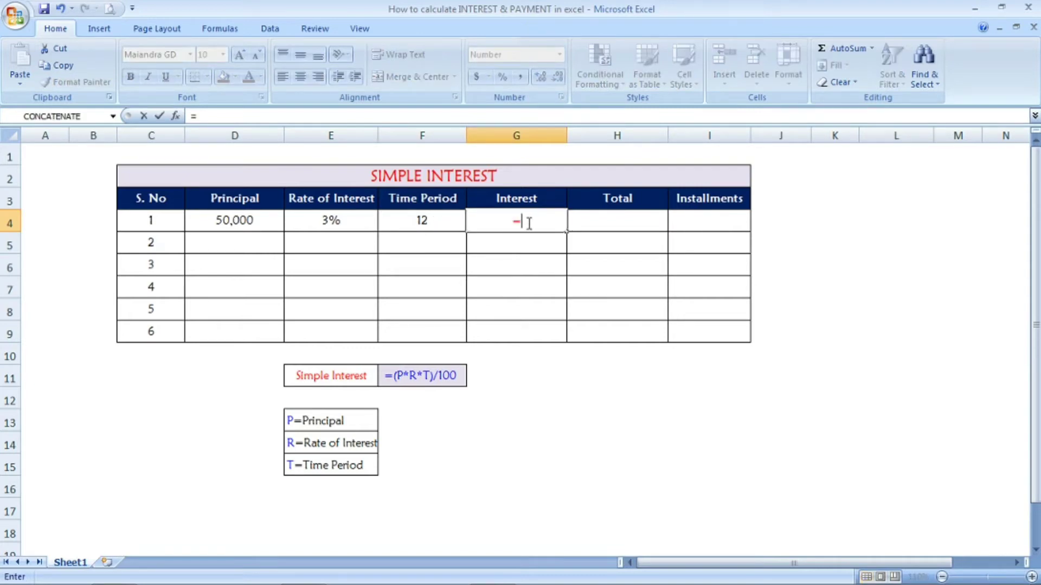
pyautogui.click(267, 220)
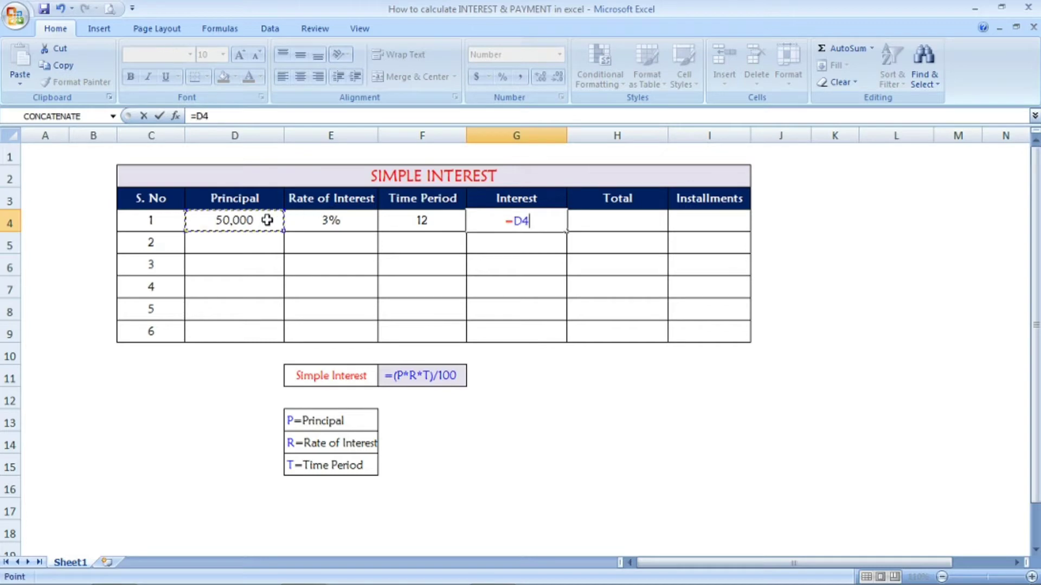
pyautogui.write('*')
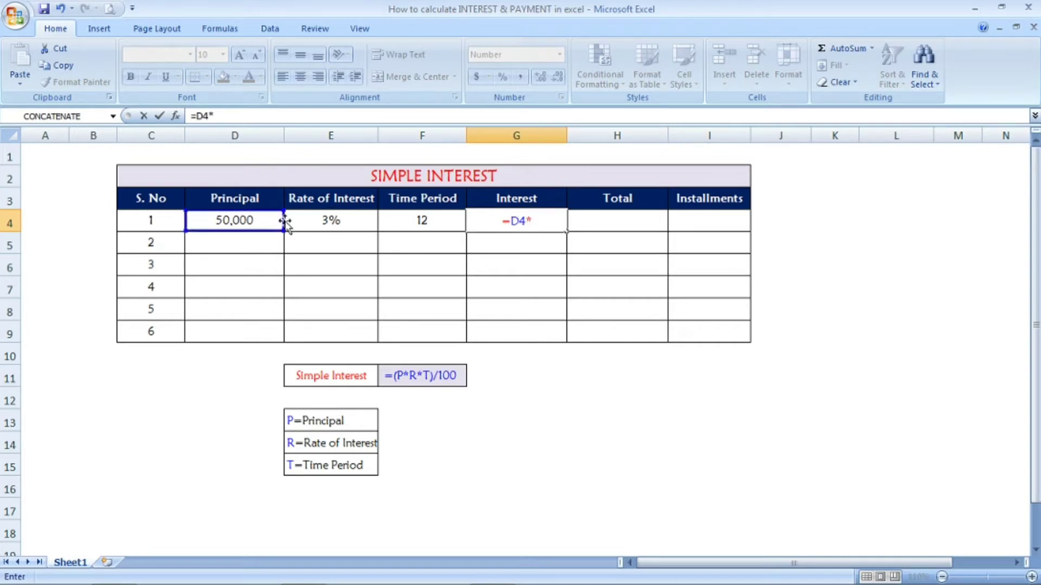
pyautogui.click(319, 220)
pyautogui.write('*')
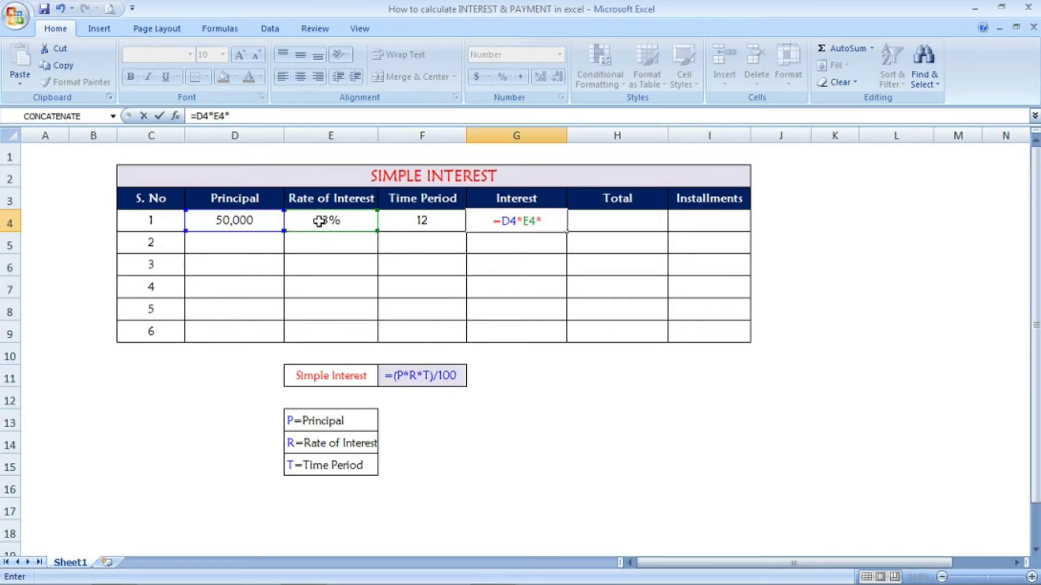
pyautogui.click(409, 220)
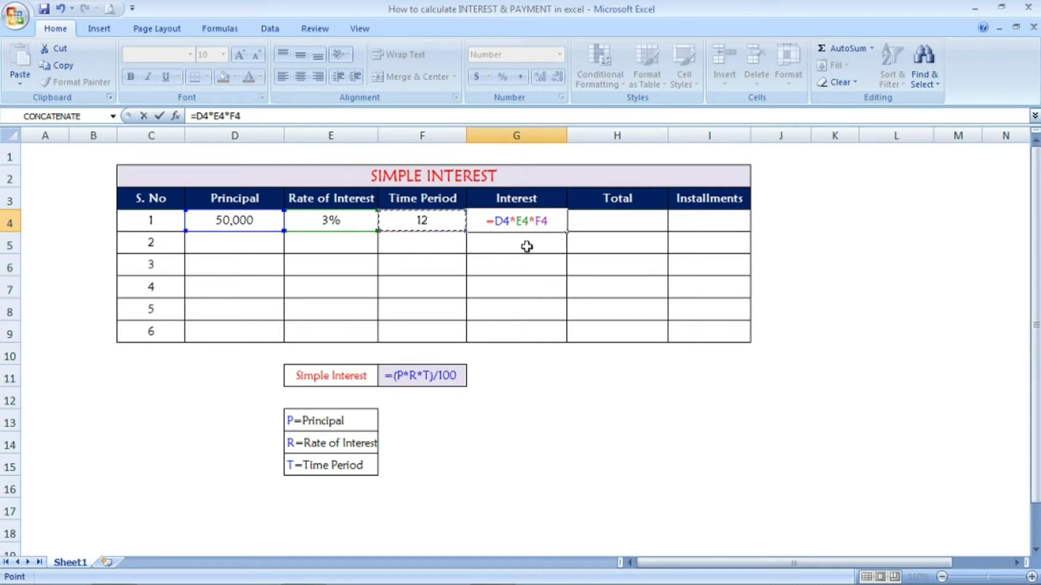
pyautogui.press('Return')
pyautogui.click(548, 220)
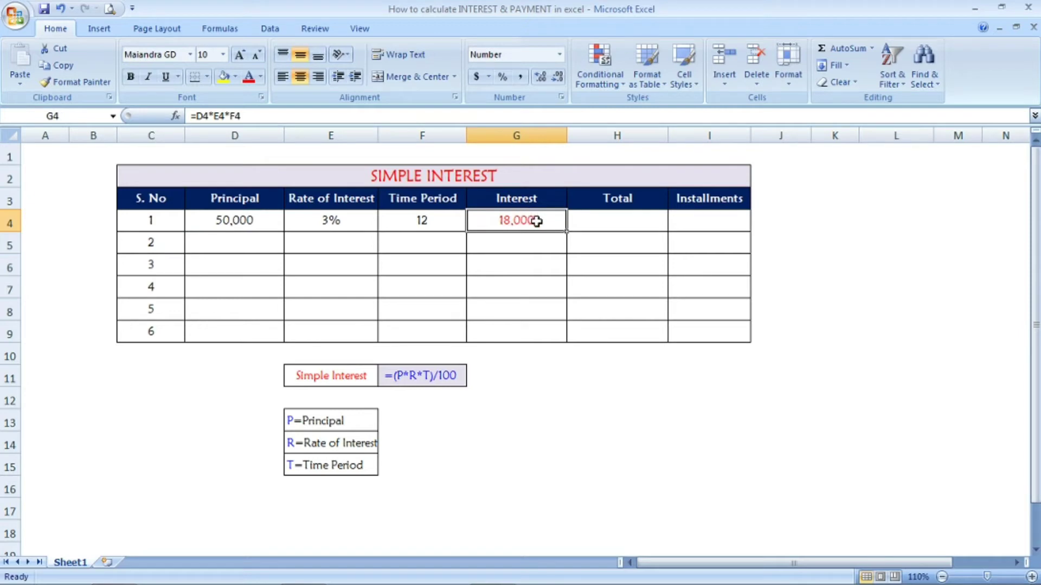
pyautogui.click(601, 221)
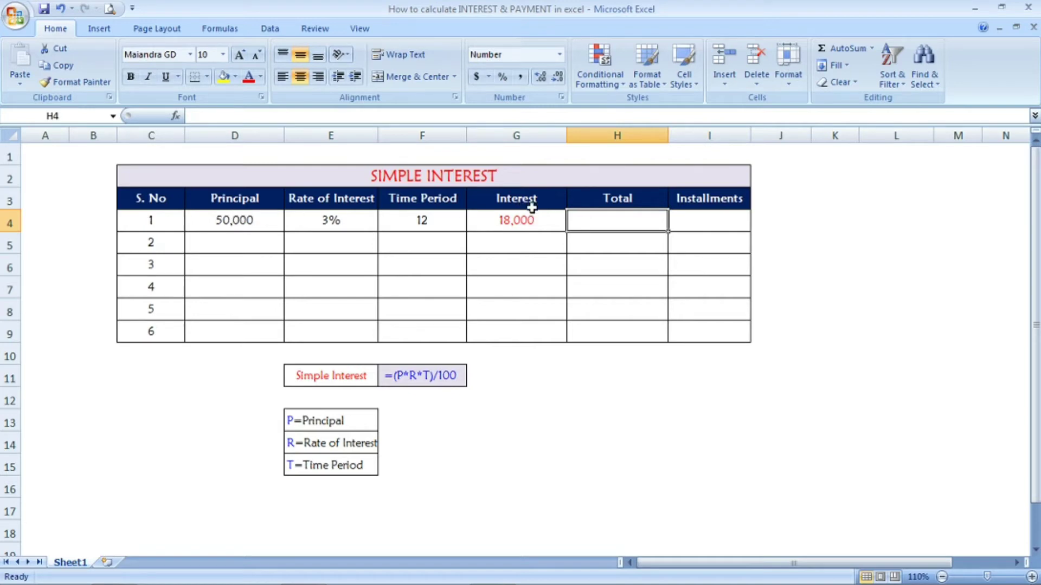
# Step: Enter =D4+G4 in H4 for a row 1 total of 68,000
pyautogui.write('=')
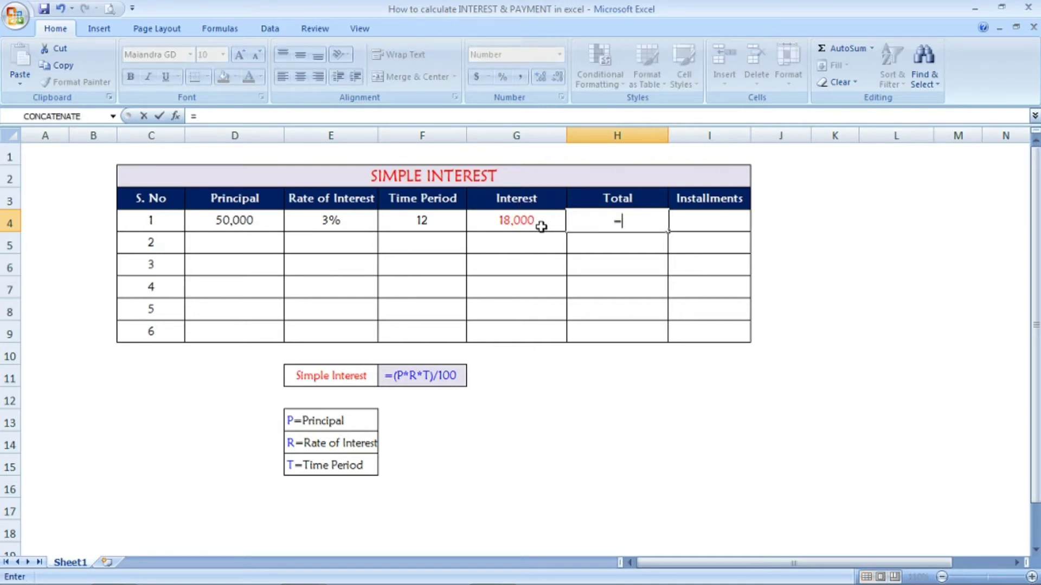
pyautogui.click(258, 219)
pyautogui.write('+')
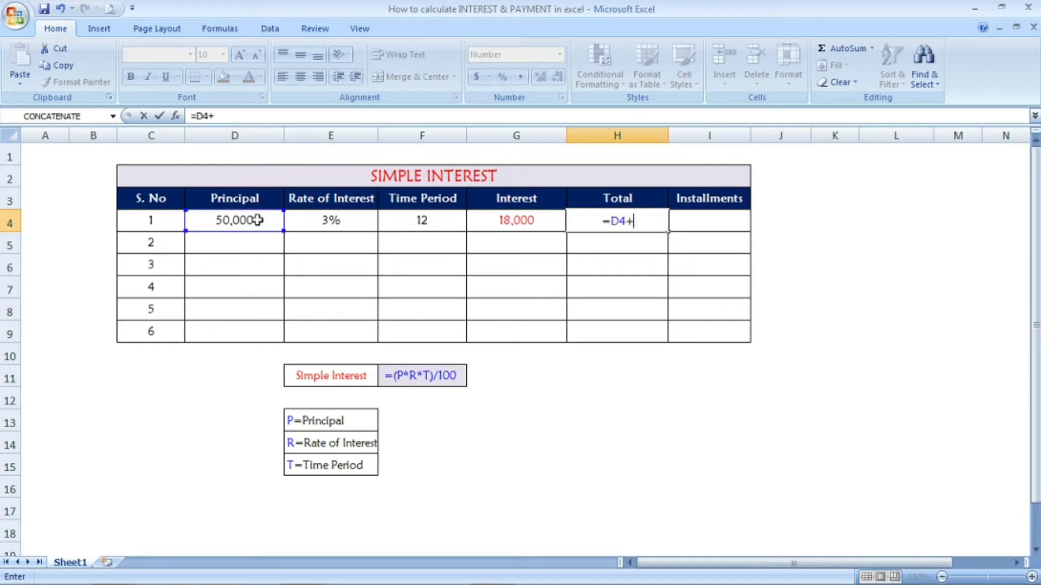
pyautogui.click(509, 219)
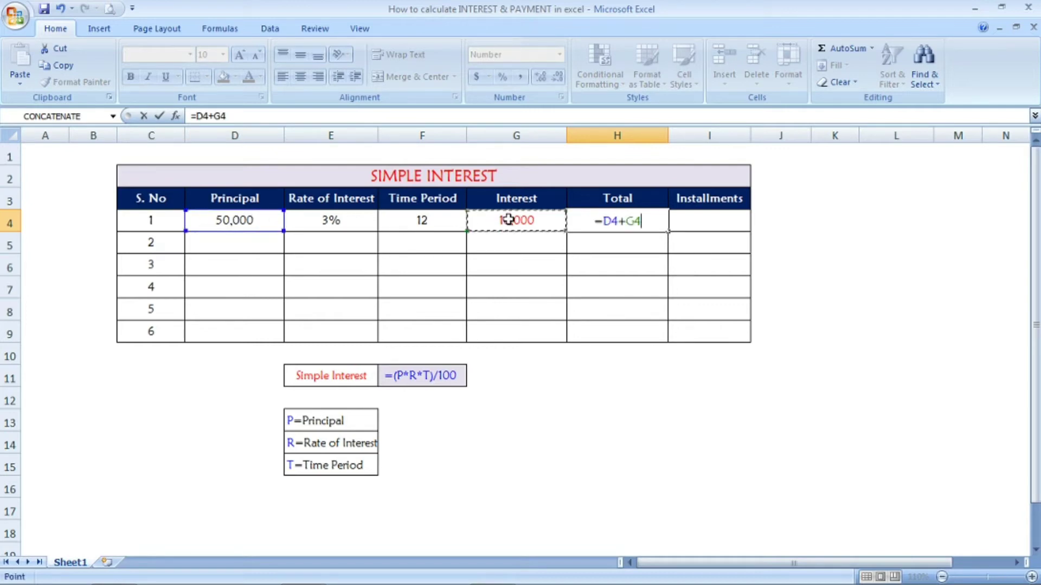
pyautogui.press('Return')
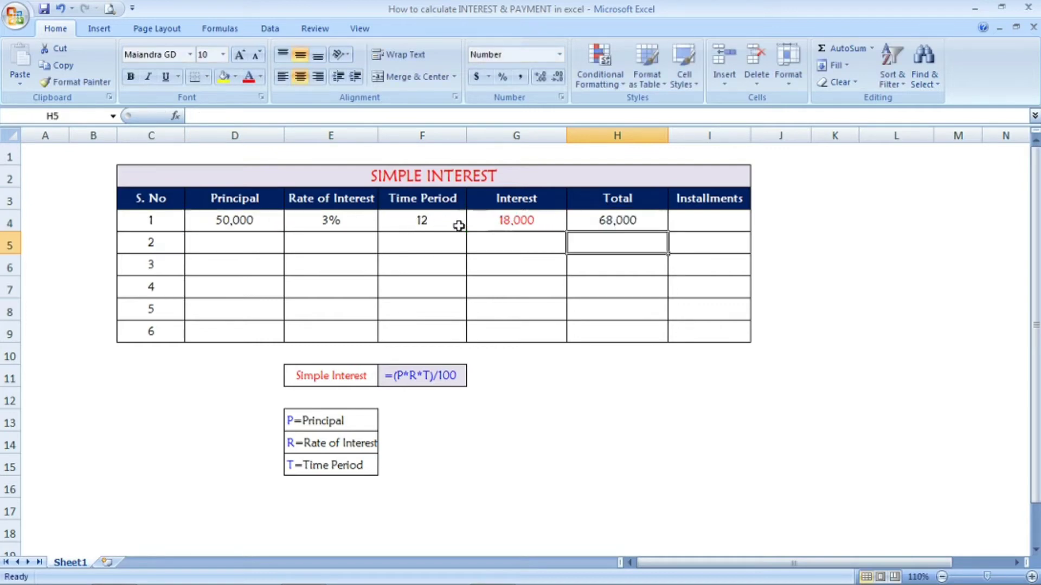
pyautogui.click(653, 217)
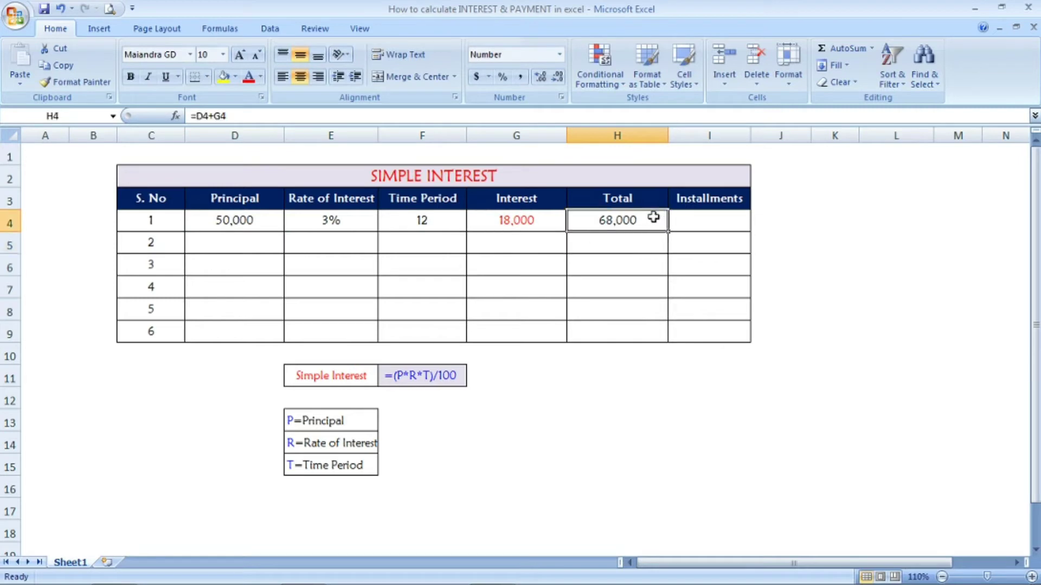
# Step: Review row 1's principal, rate, time period, interest and total values
pyautogui.click(274, 224)
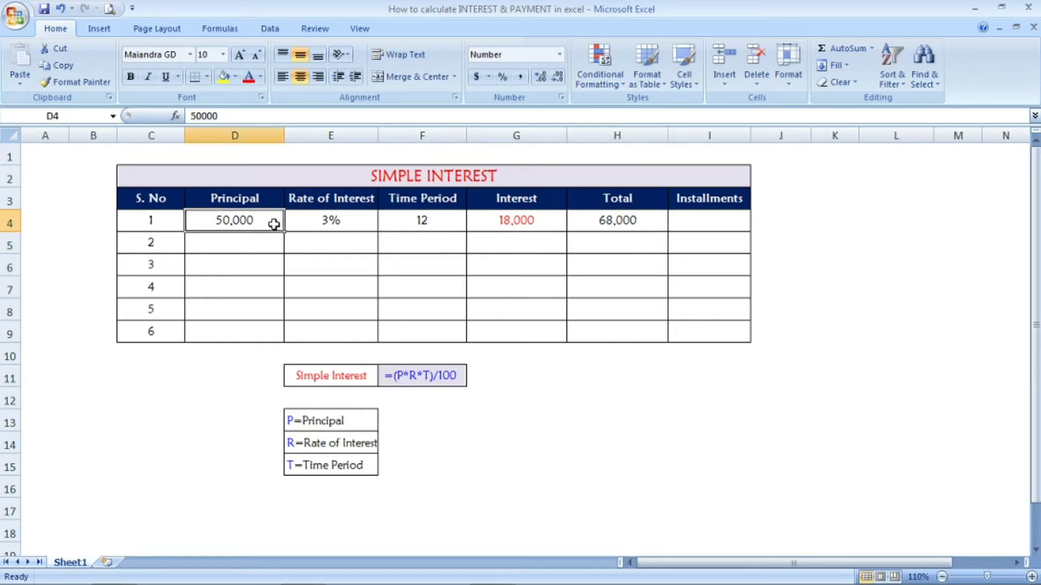
pyautogui.click(355, 224)
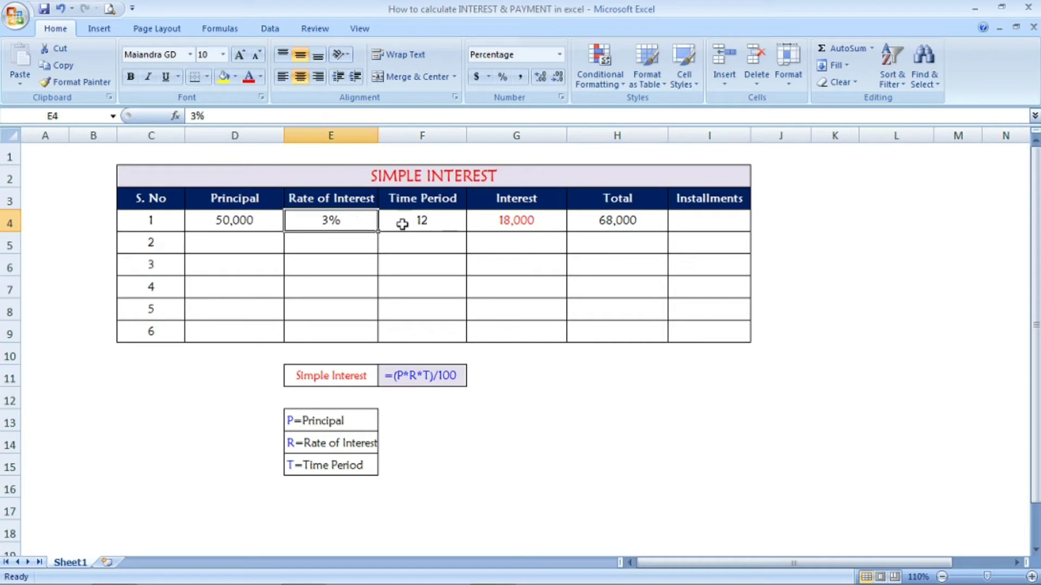
pyautogui.click(453, 219)
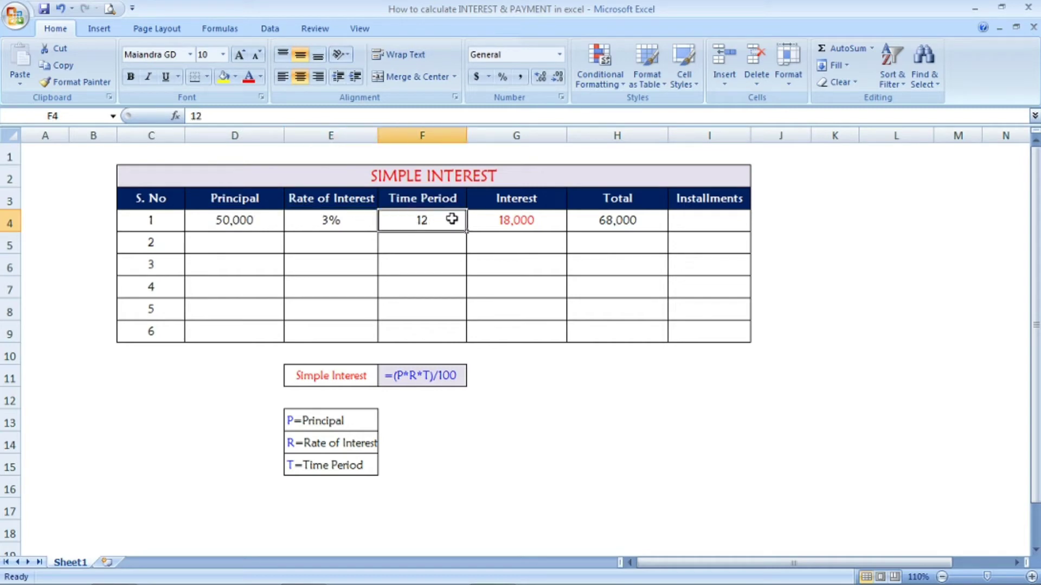
pyautogui.click(547, 220)
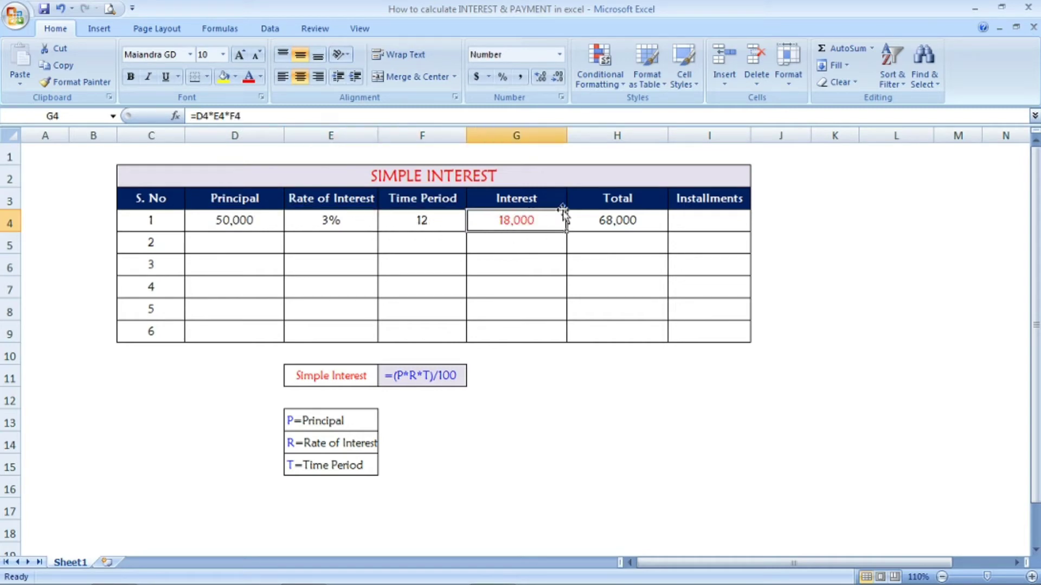
pyautogui.click(659, 226)
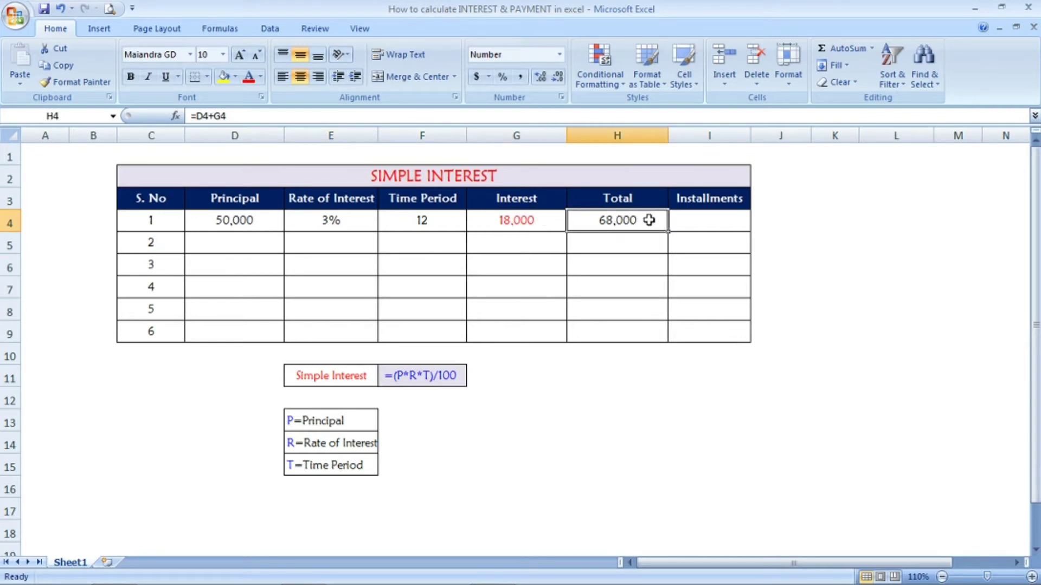
pyautogui.click(701, 222)
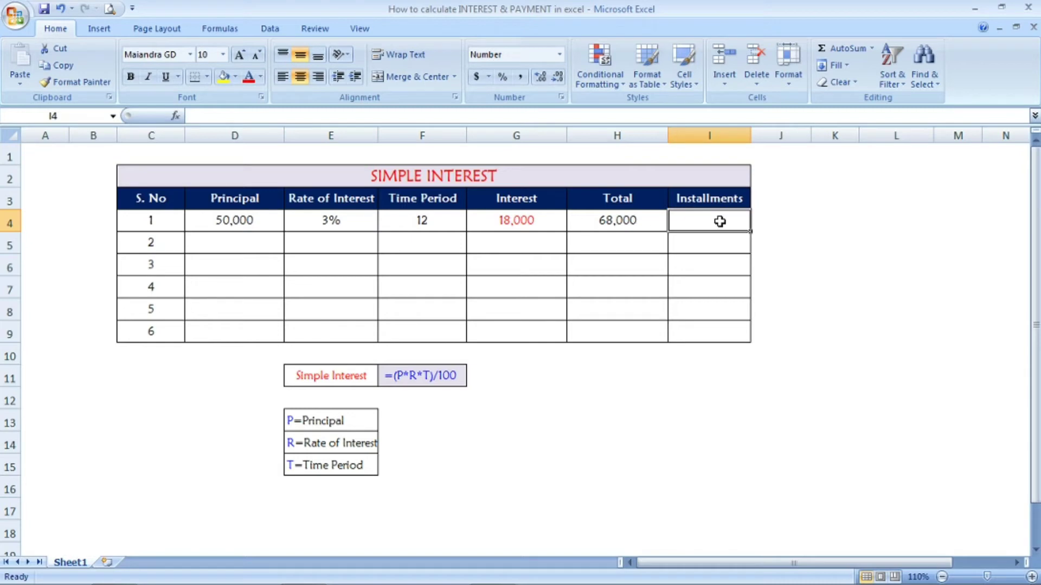
# Step: Enter =H4/F4 in I4 for installments of 5,666.67, then review D4, E4 and F4
pyautogui.write('=')
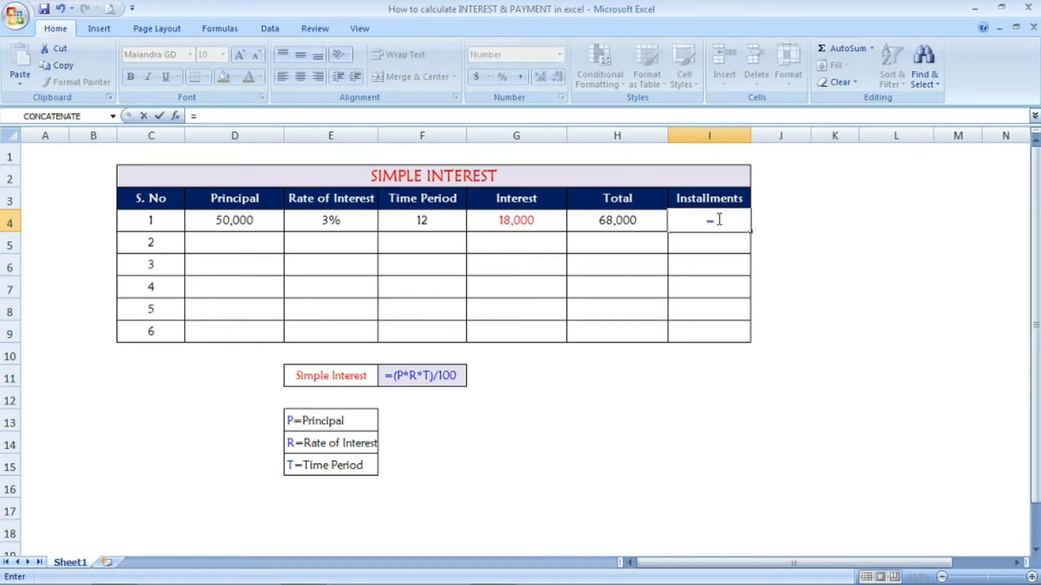
pyautogui.click(629, 220)
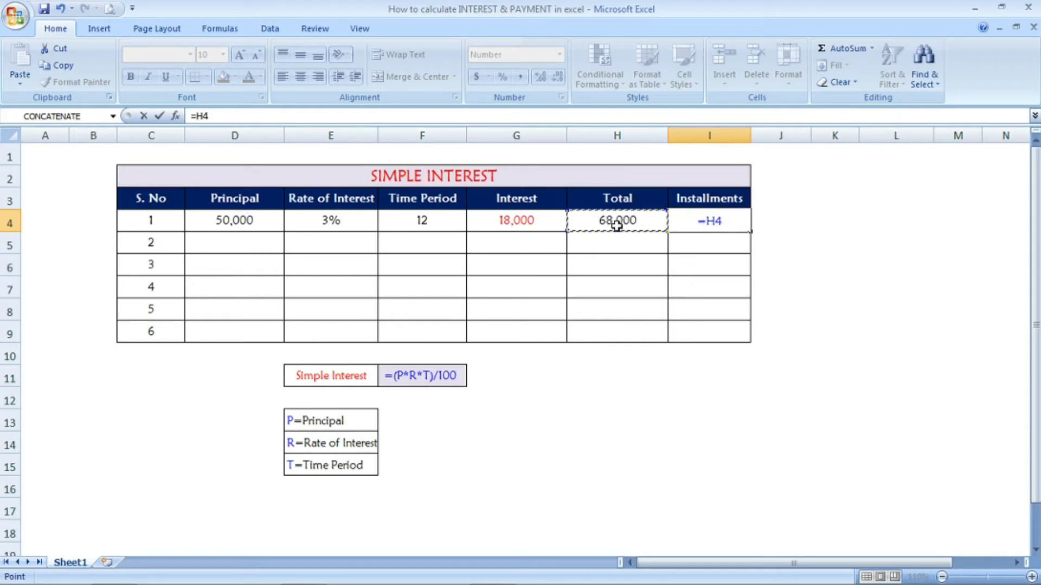
pyautogui.write('/')
pyautogui.click(444, 223)
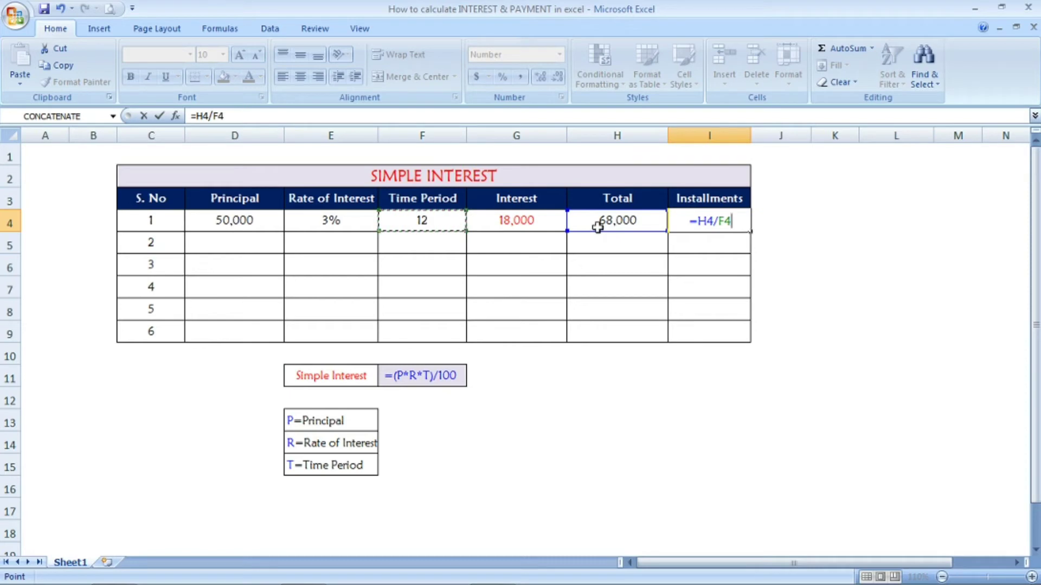
pyautogui.press('Return')
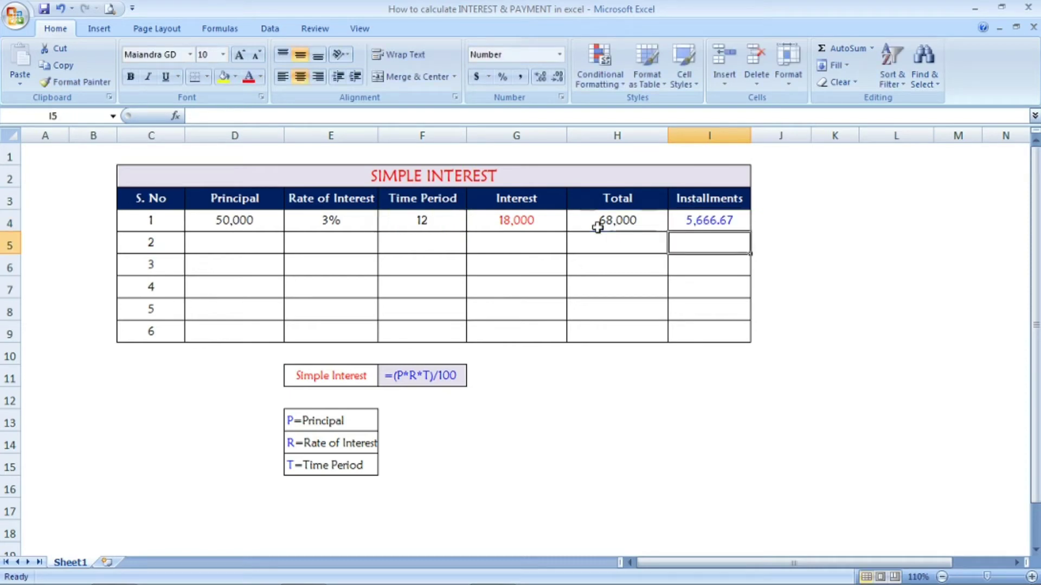
pyautogui.click(725, 222)
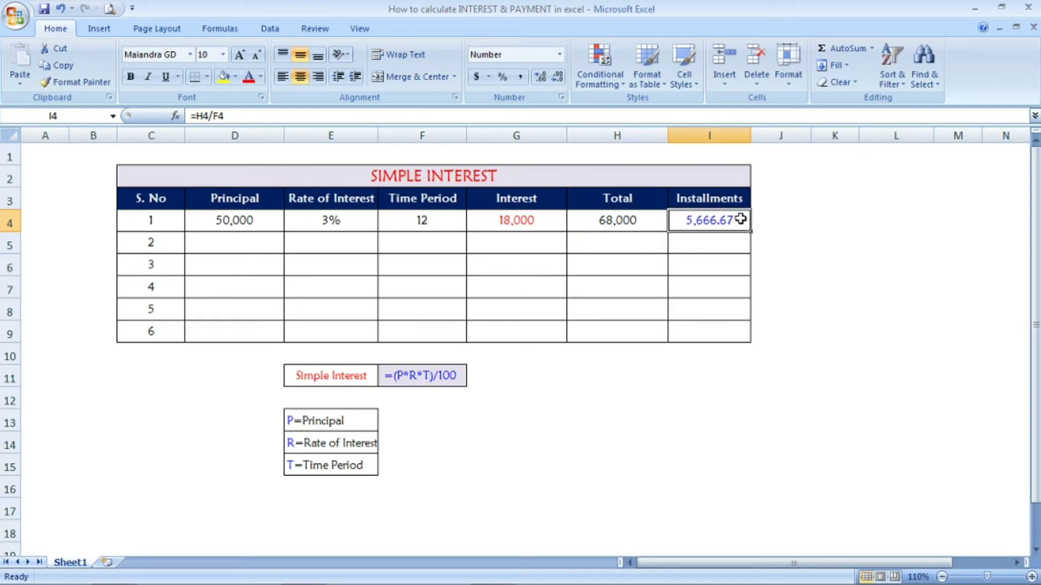
pyautogui.click(237, 220)
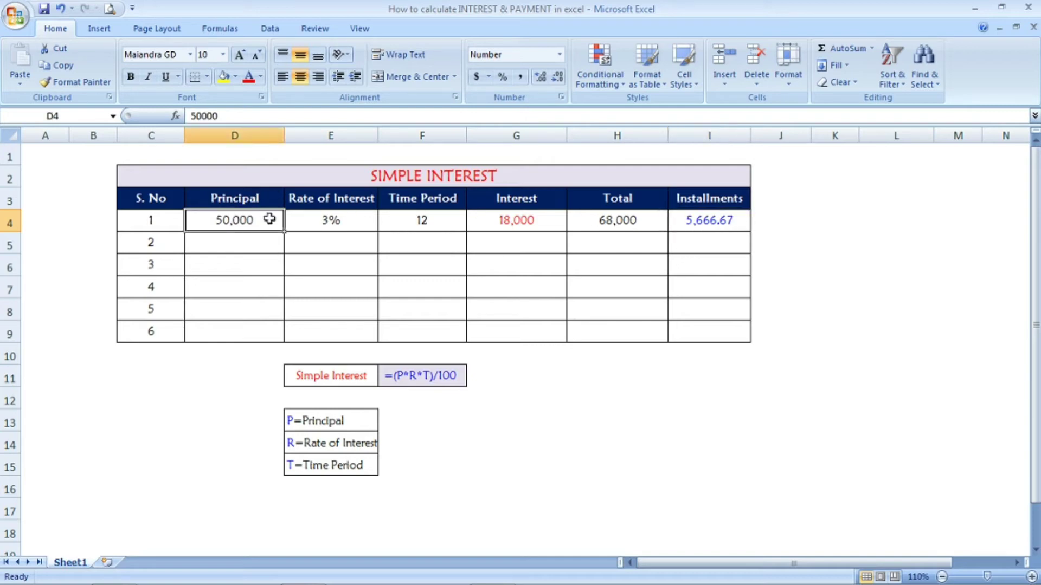
pyautogui.click(344, 220)
pyautogui.click(433, 224)
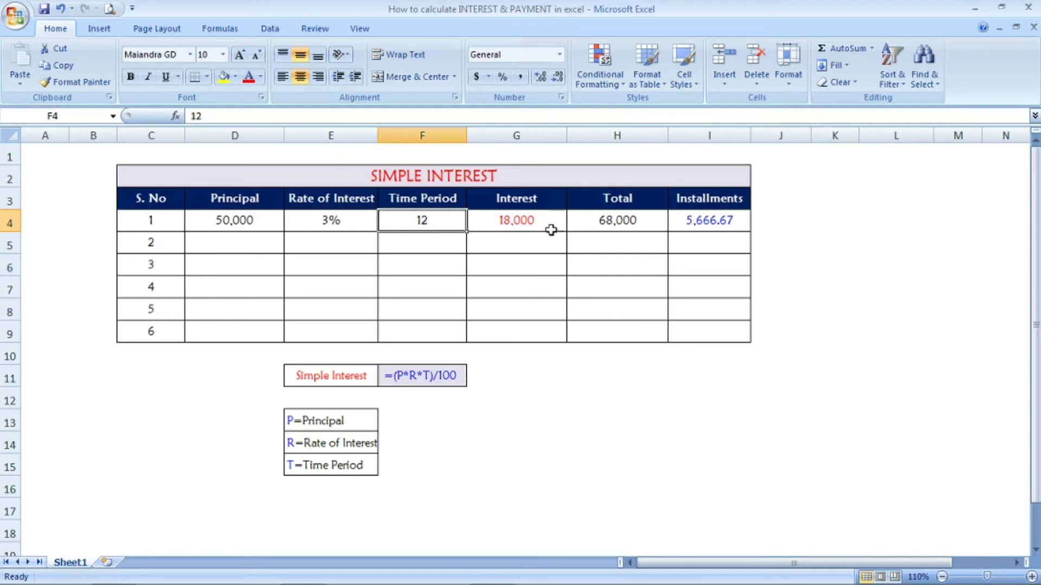
# Step: Enter 80000, 7% and 10 in row 2's Principal, Rate and Time Period cells
pyautogui.click(240, 237)
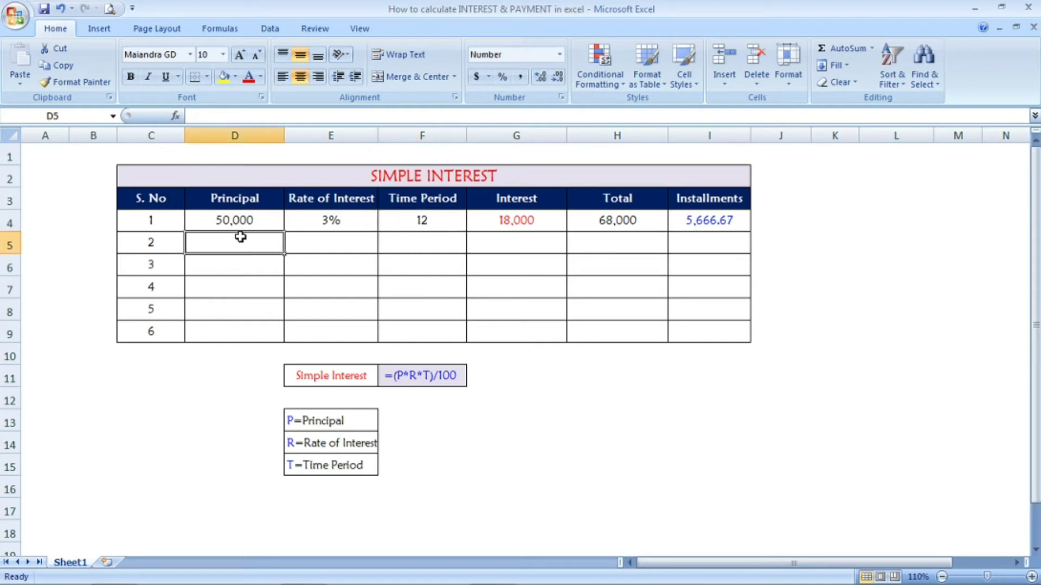
pyautogui.write('80000')
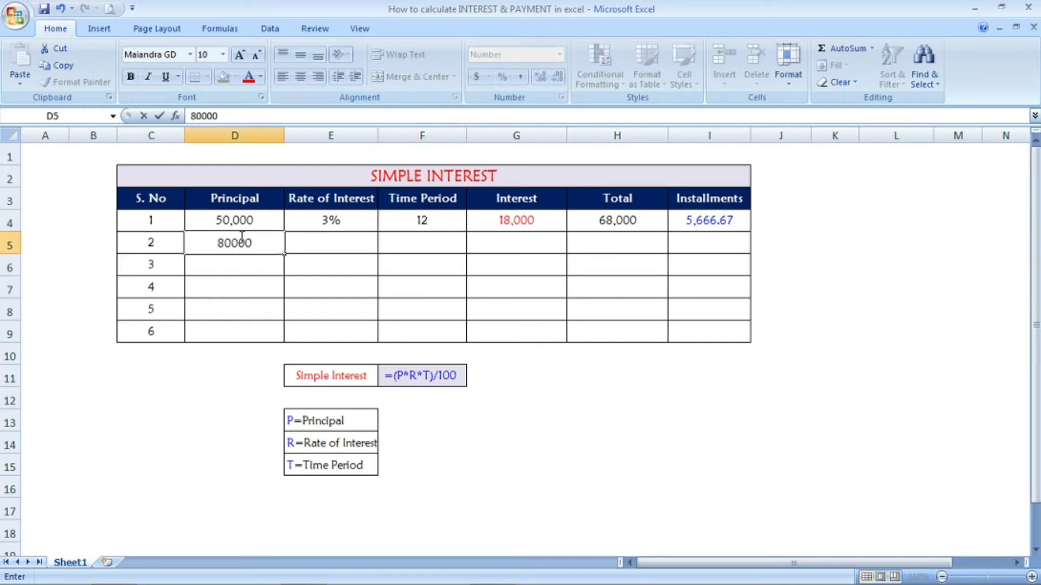
pyautogui.press('Tab')
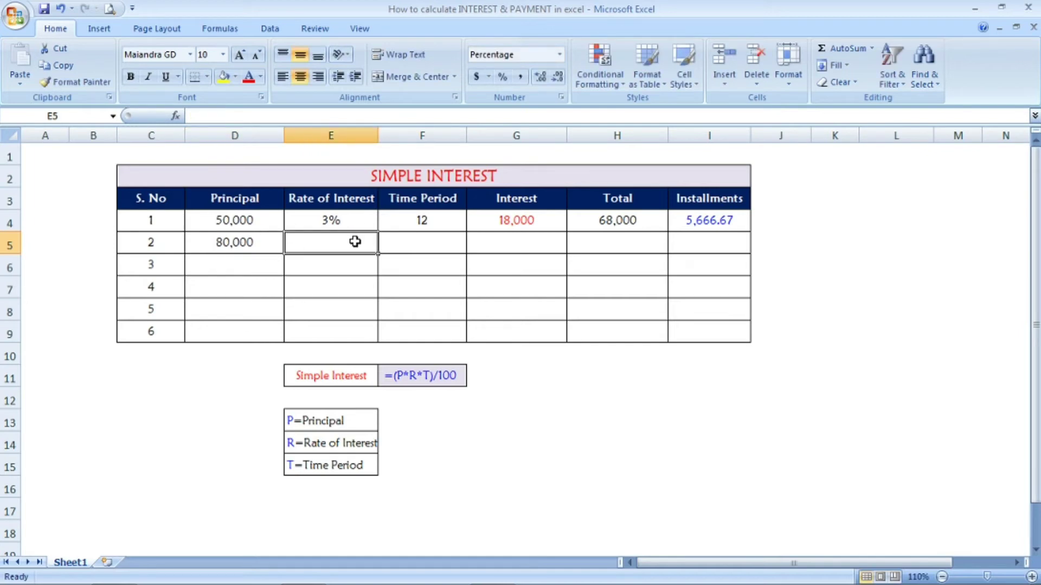
pyautogui.write('7%')
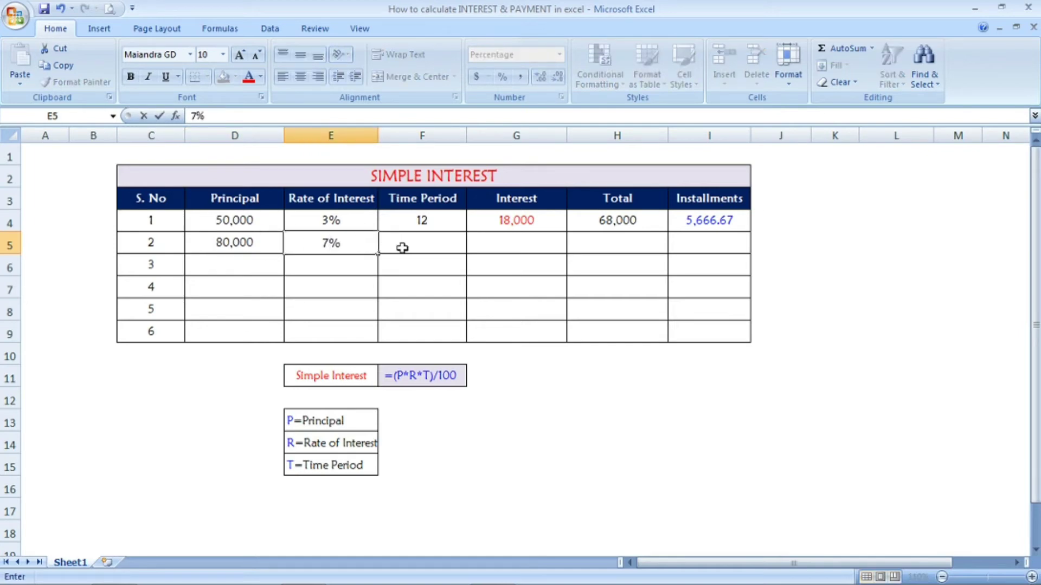
pyautogui.click(422, 251)
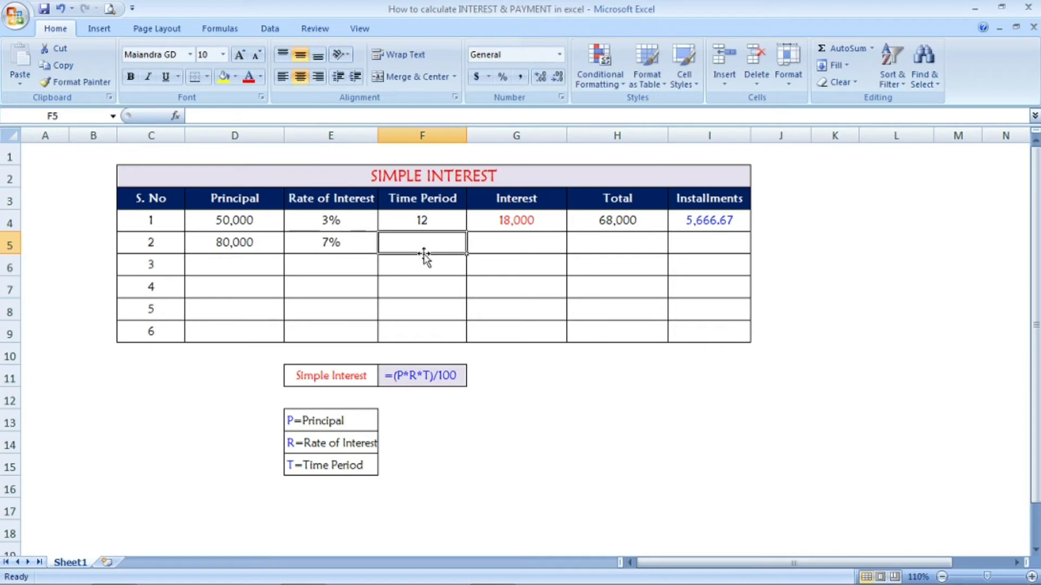
pyautogui.write('10')
pyautogui.press('Tab')
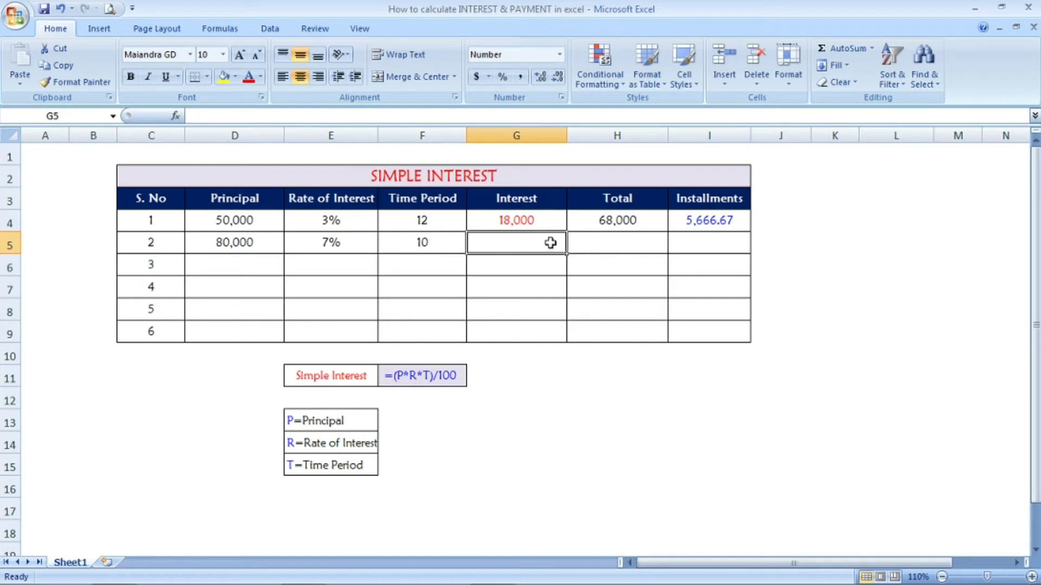
# Step: Enter =D5*E5*F5 in G5 for a row 2 interest of 56,000
pyautogui.write('=')
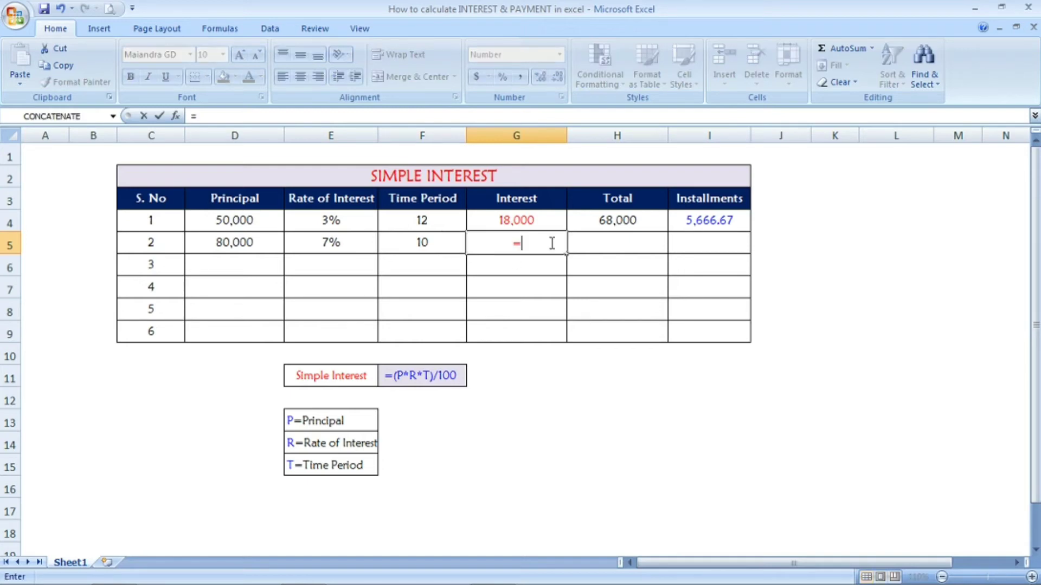
pyautogui.click(245, 239)
pyautogui.write('*')
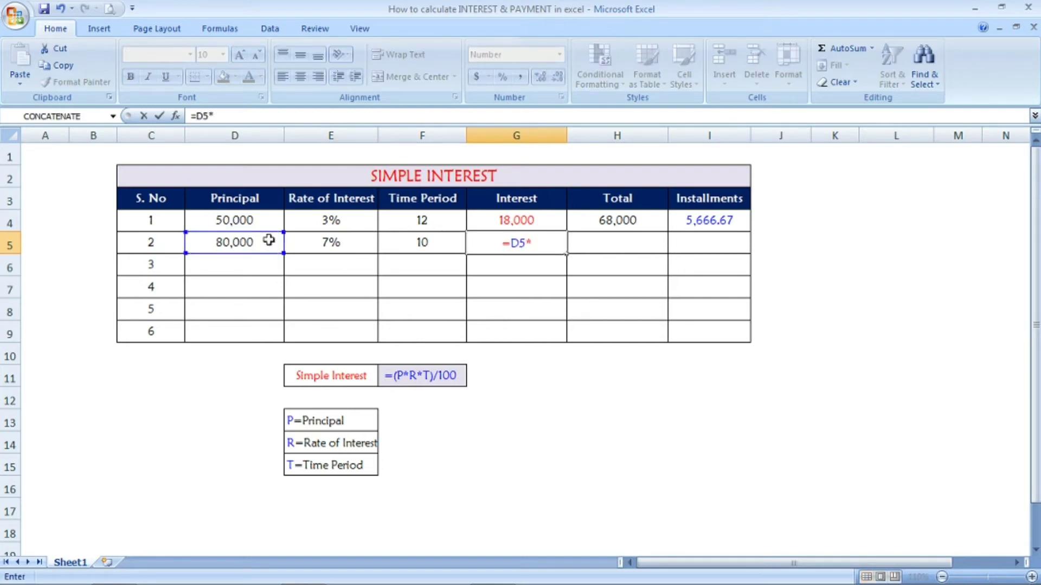
pyautogui.click(332, 239)
pyautogui.write('*')
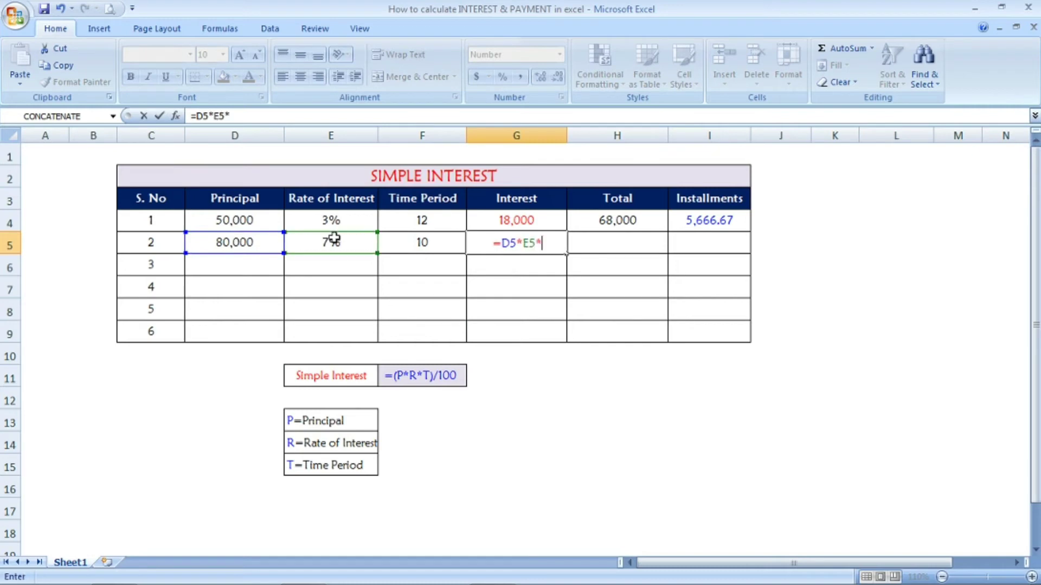
pyautogui.click(448, 249)
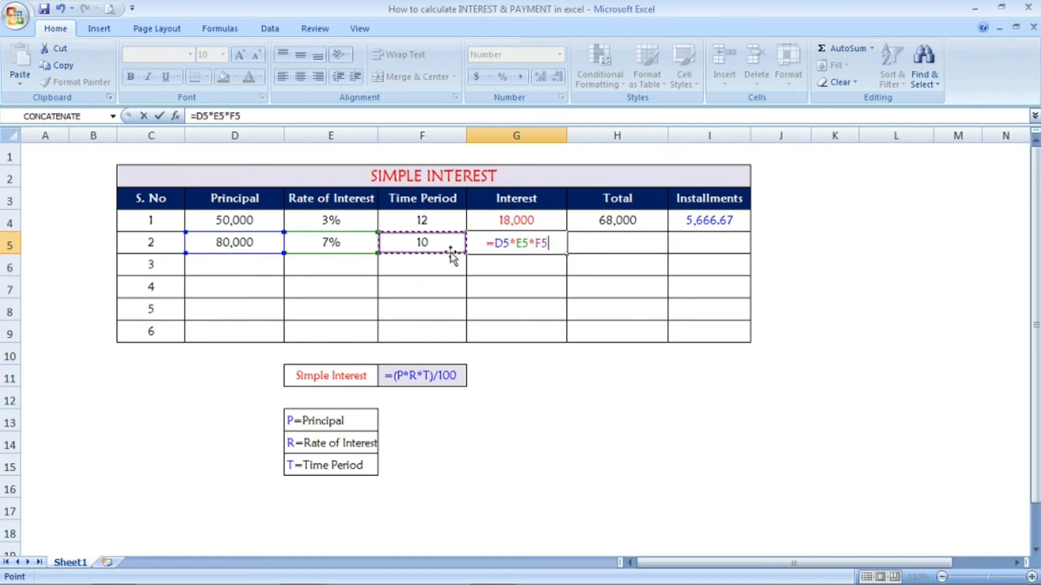
pyautogui.press('Return')
pyautogui.click(450, 259)
pyautogui.click(531, 242)
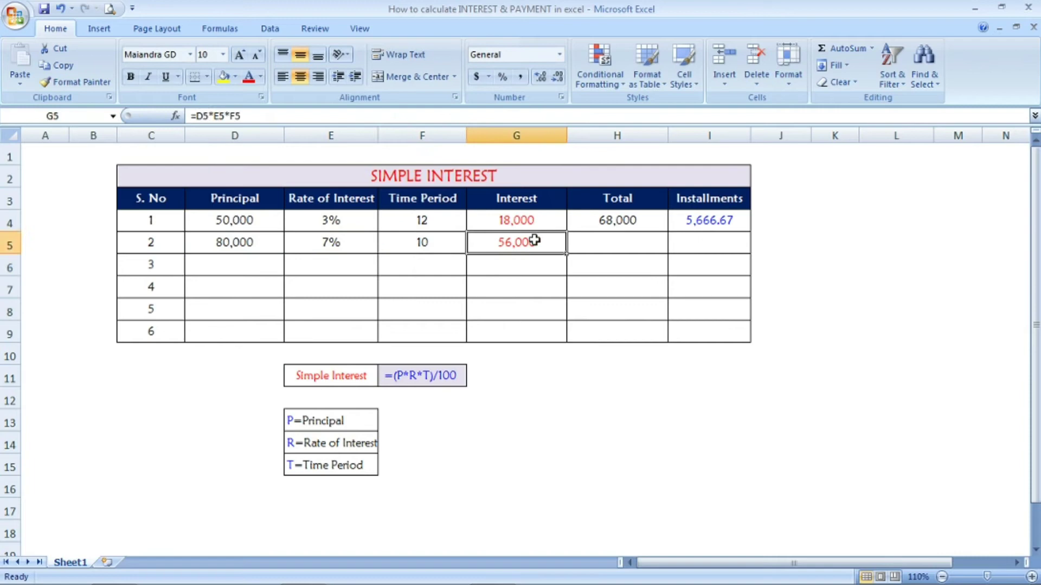
# Step: Enter =D5+G5 in H5 for a row 2 total of 136,000
pyautogui.click(600, 247)
pyautogui.write('=')
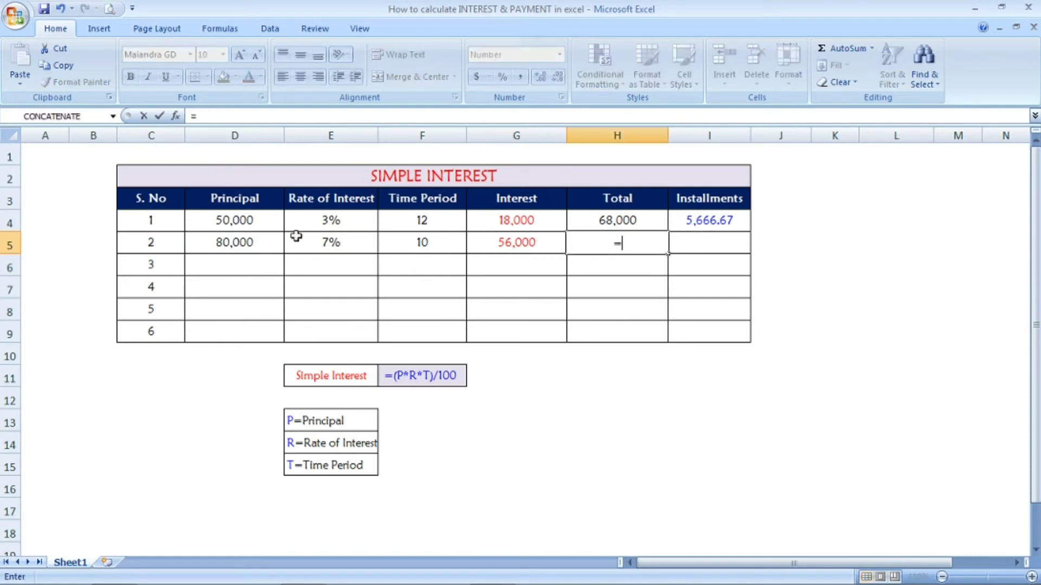
pyautogui.click(255, 242)
pyautogui.write('+')
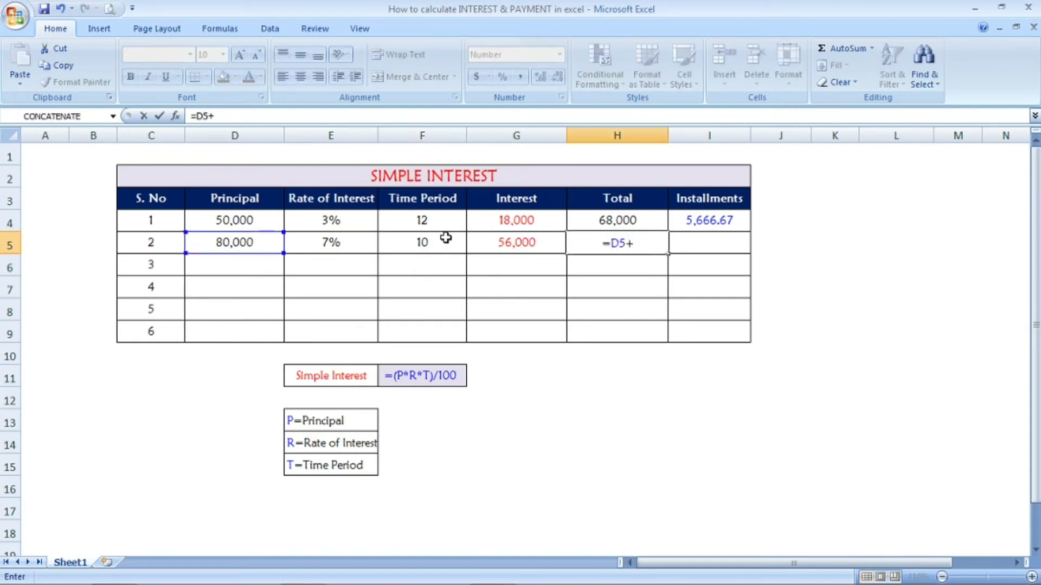
pyautogui.click(494, 243)
pyautogui.press('Return')
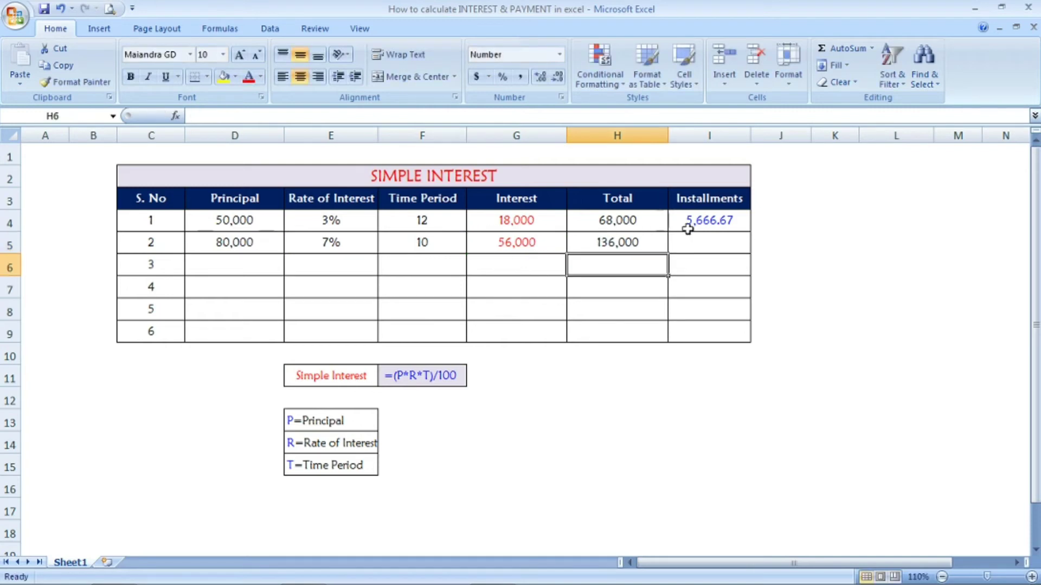
pyautogui.click(646, 246)
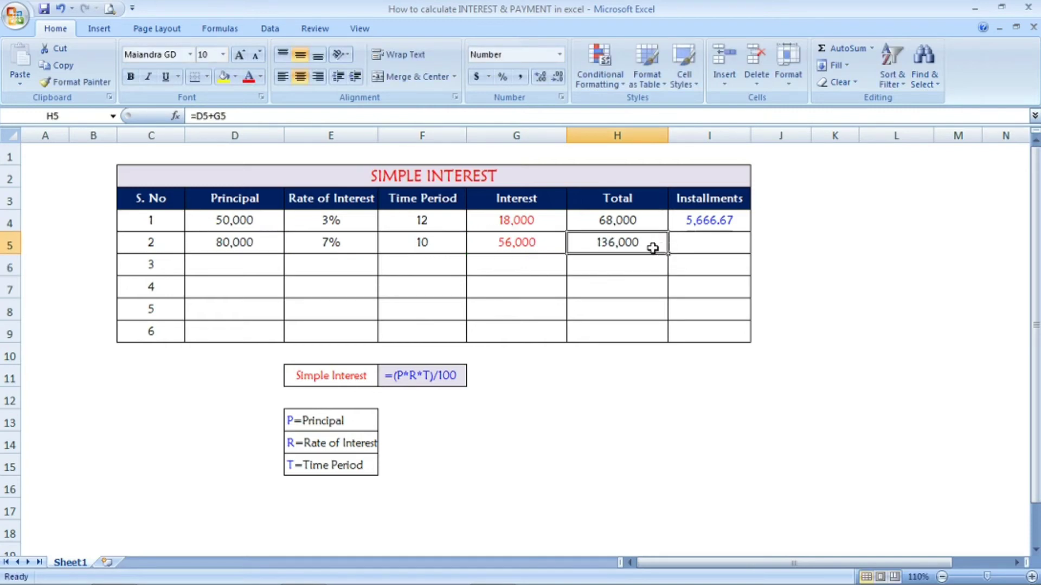
# Step: Enter =H5/F5 in I5 for row 2 installments of 13,600.00
pyautogui.click(695, 245)
pyautogui.write('=')
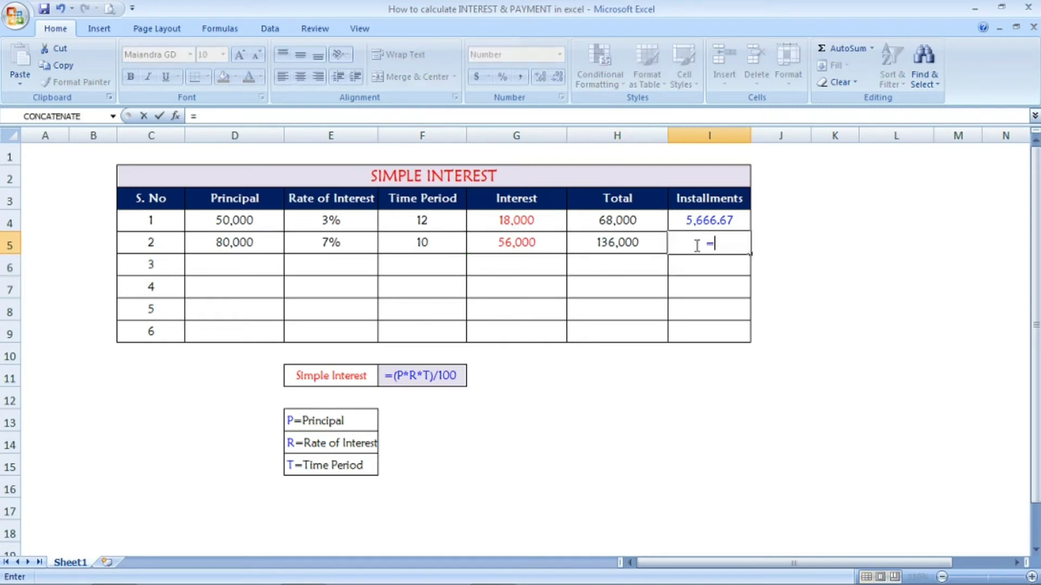
pyautogui.click(643, 241)
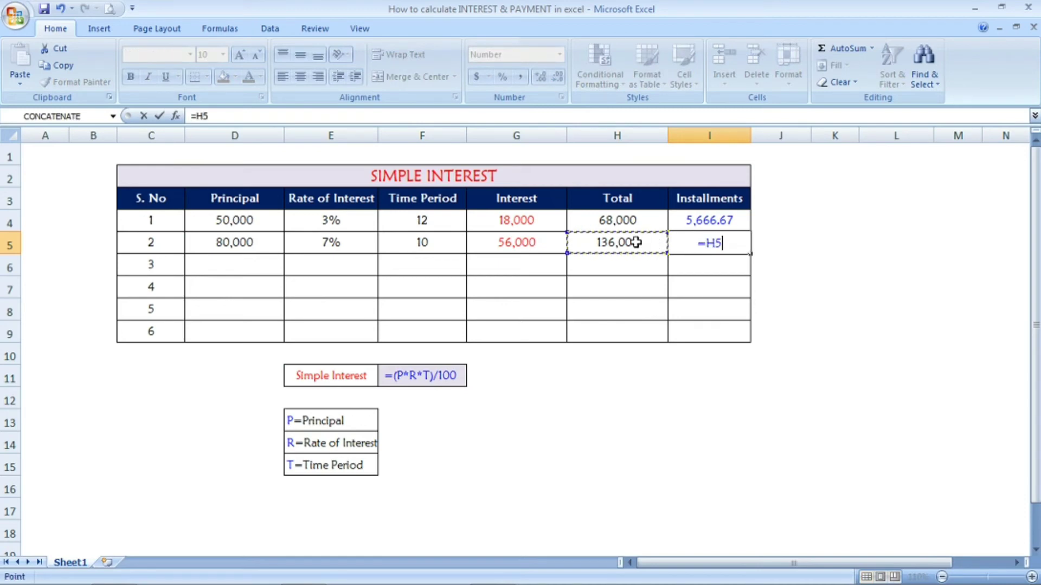
pyautogui.write('/')
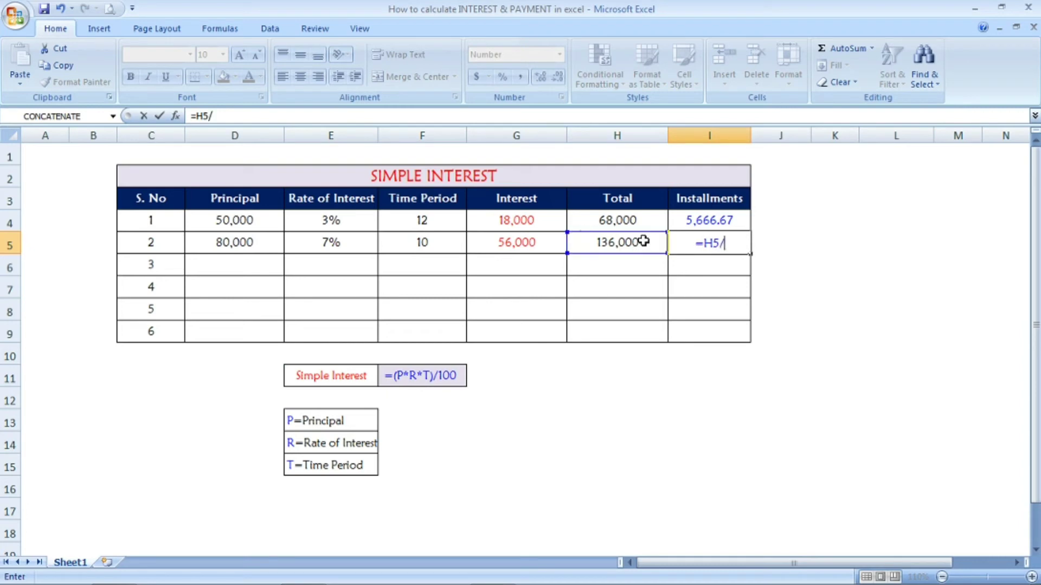
pyautogui.click(446, 242)
pyautogui.press('Return')
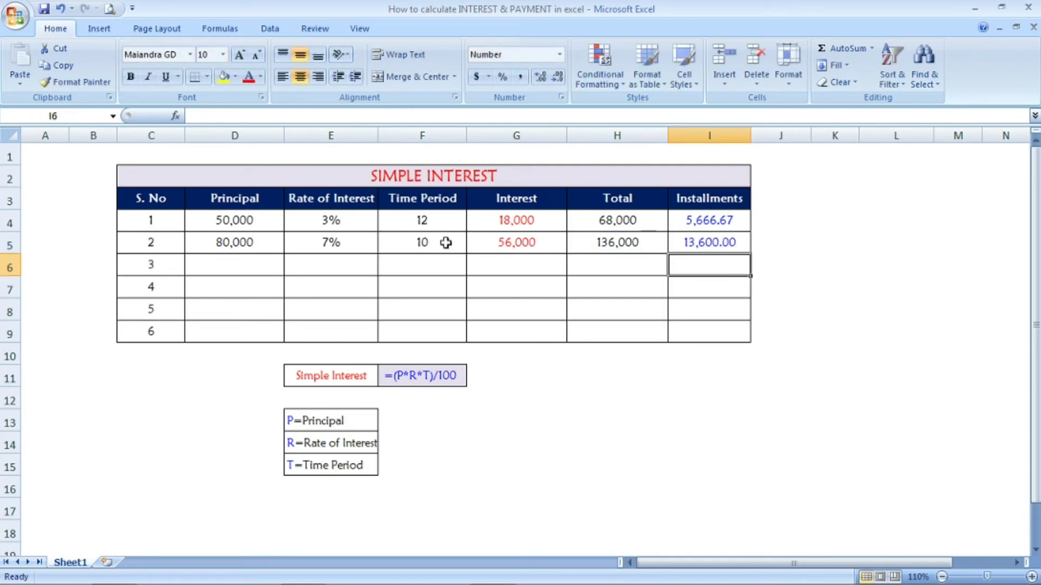
pyautogui.click(732, 244)
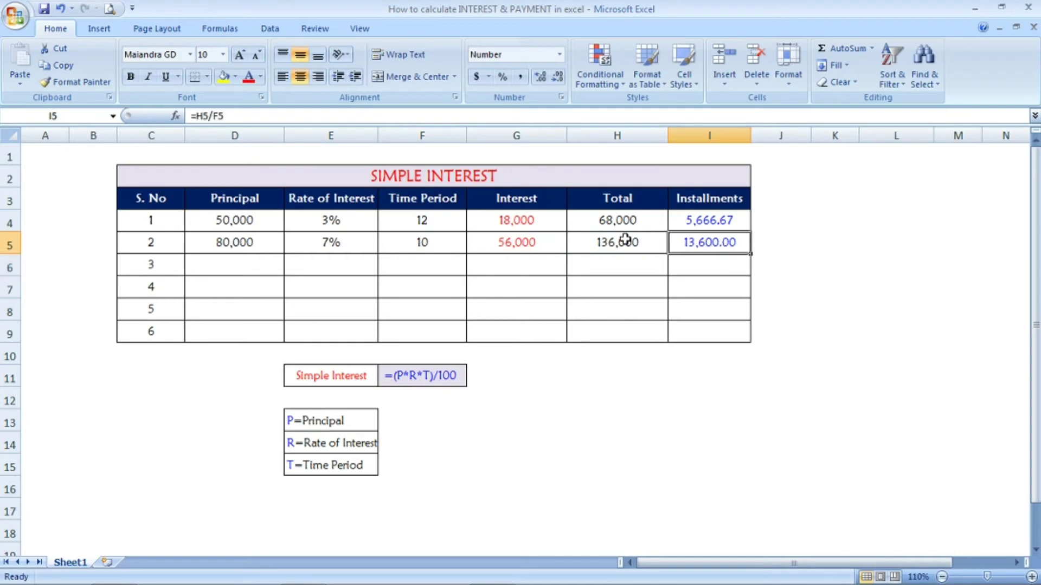
pyautogui.click(440, 249)
pyautogui.click(606, 245)
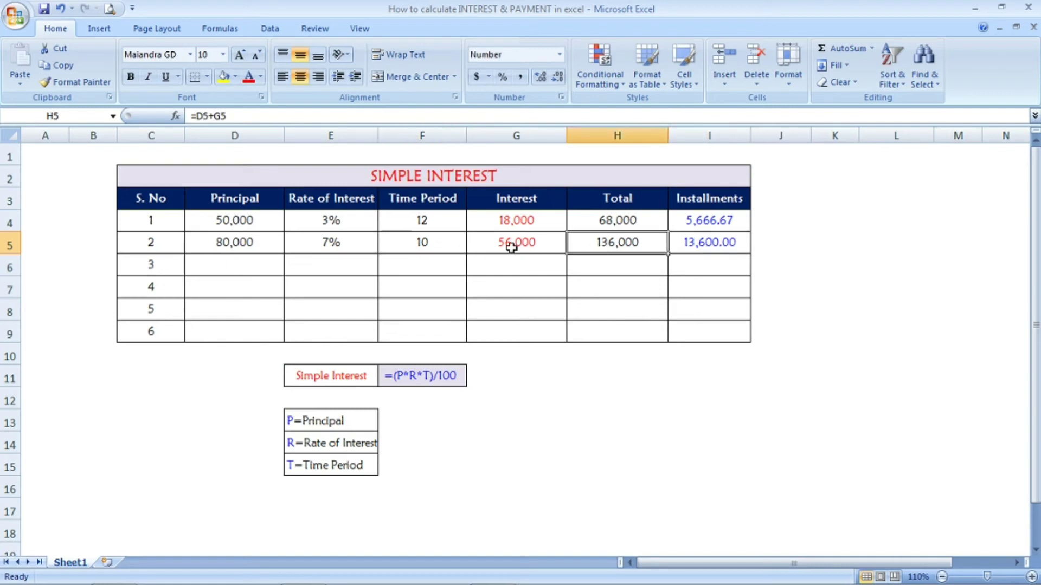
pyautogui.click(261, 267)
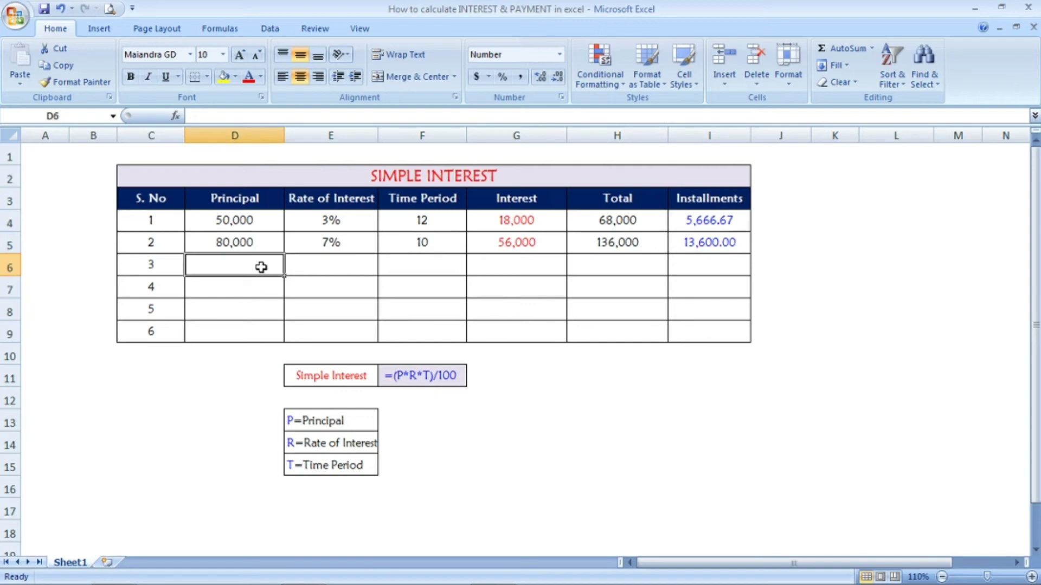
# Step: Enter 100000, 5% and 24 in row 3 and fill the interest formula down to show 120,000
pyautogui.write('100000')
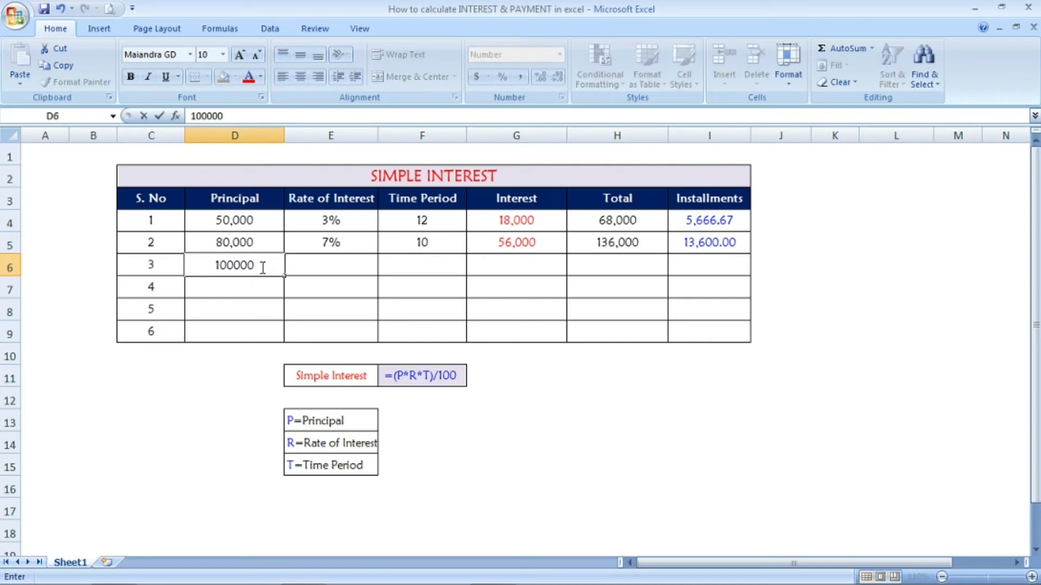
pyautogui.press('Tab')
pyautogui.write('5')
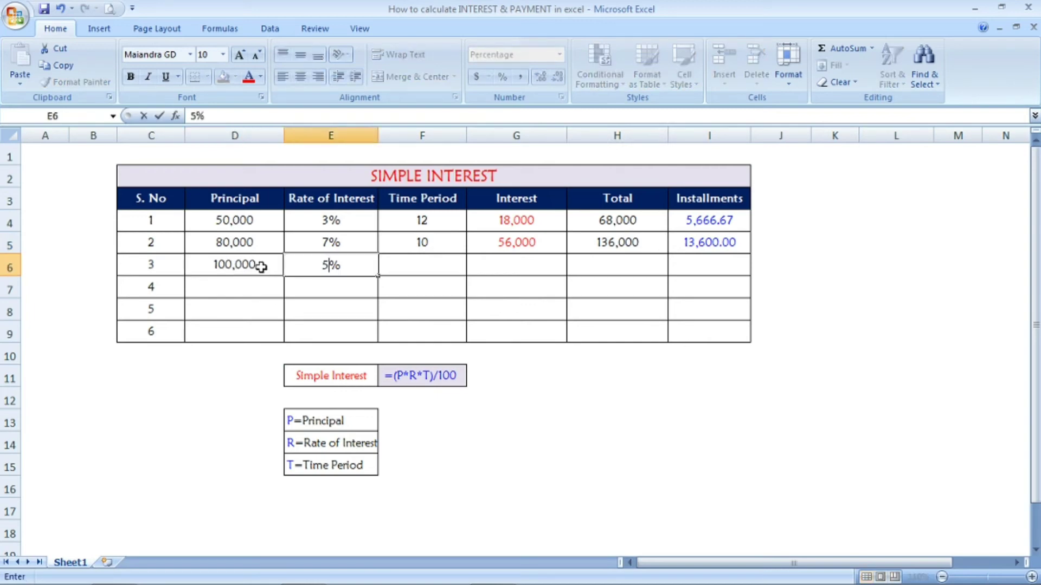
pyautogui.press('Tab')
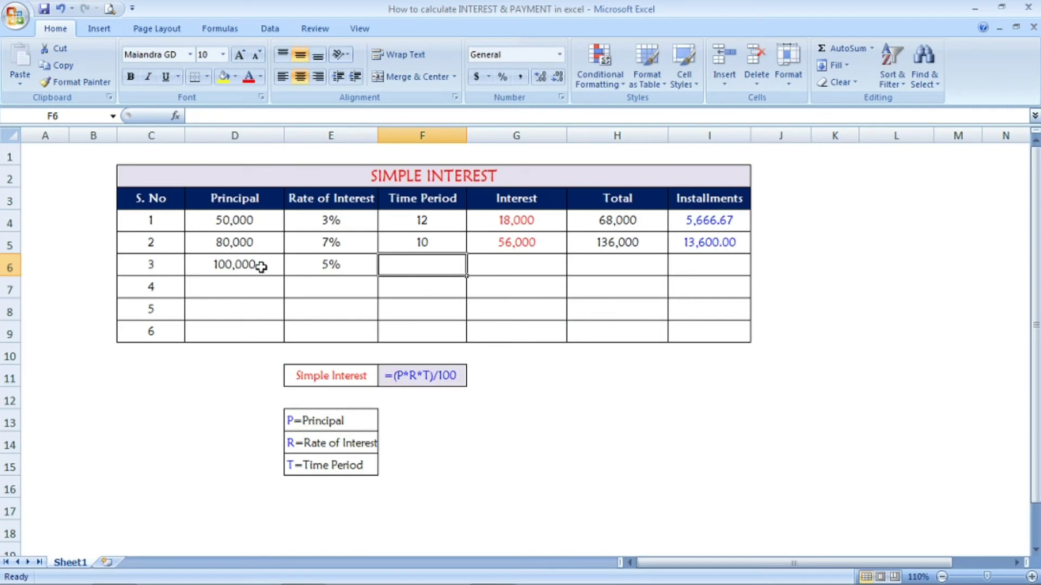
pyautogui.write('24')
pyautogui.press('Tab')
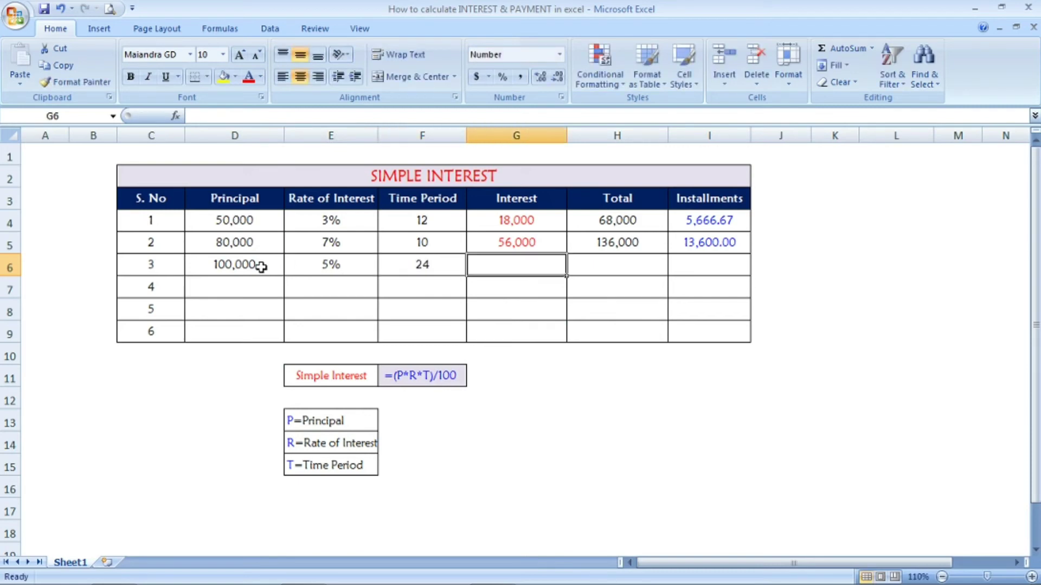
pyautogui.hotkey('ctrl', 'd')
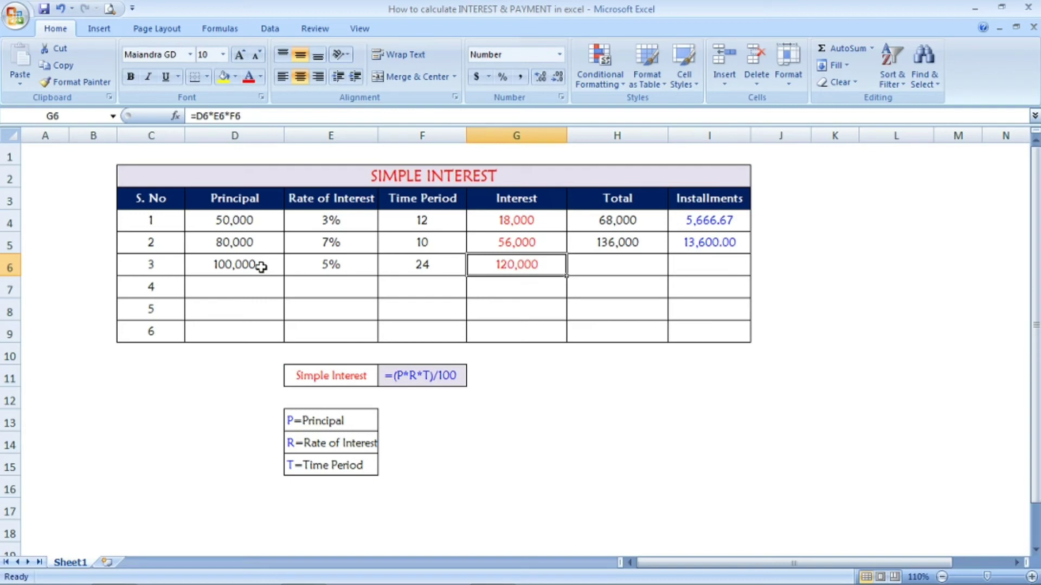
pyautogui.click(509, 248)
pyautogui.click(508, 263)
pyautogui.click(612, 264)
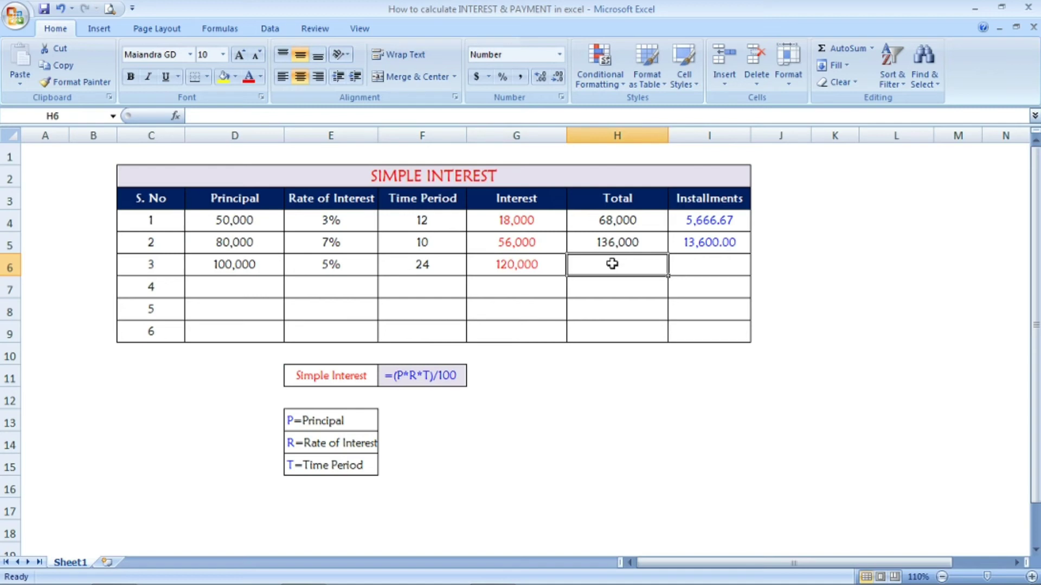
# Step: Fill the total formula down into H6 to get 220,000 and check row 3's cells
pyautogui.hotkey('ctrl', 'd')
pyautogui.click(266, 263)
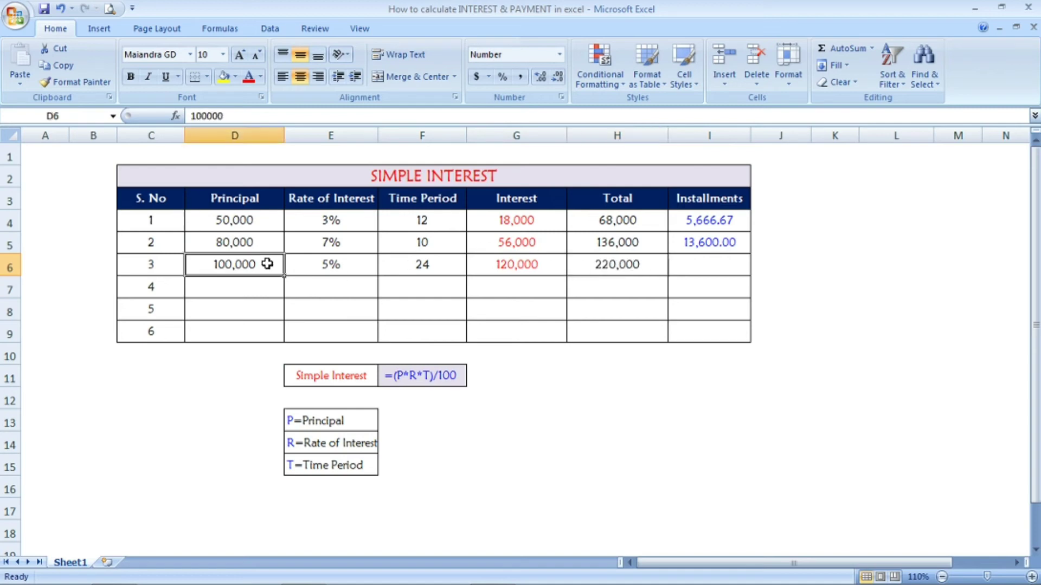
pyautogui.click(525, 262)
pyautogui.click(634, 267)
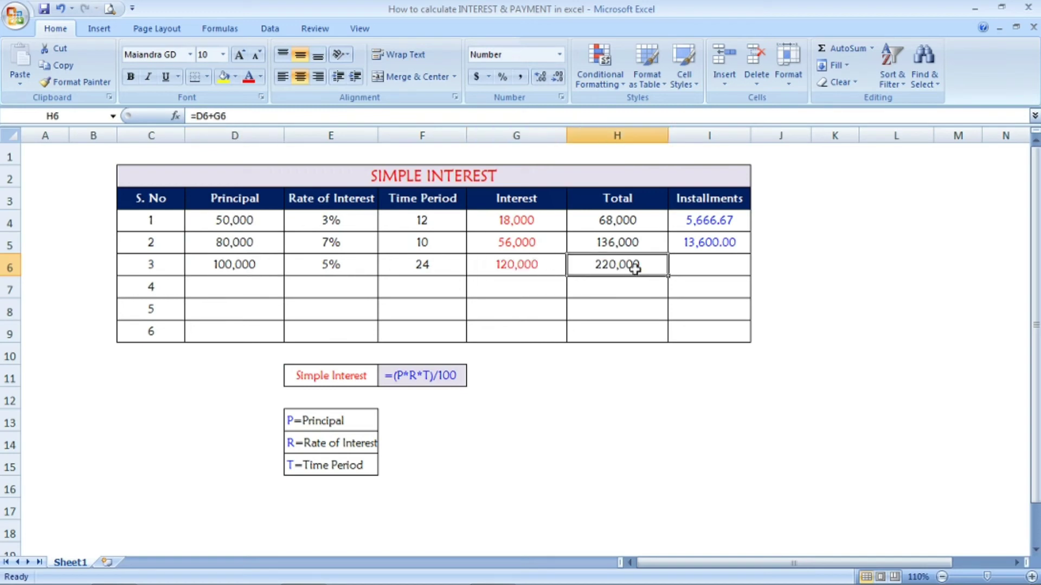
# Step: Enter =H6/F6 in I6 for row 3 installments of 9,166.67
pyautogui.click(705, 268)
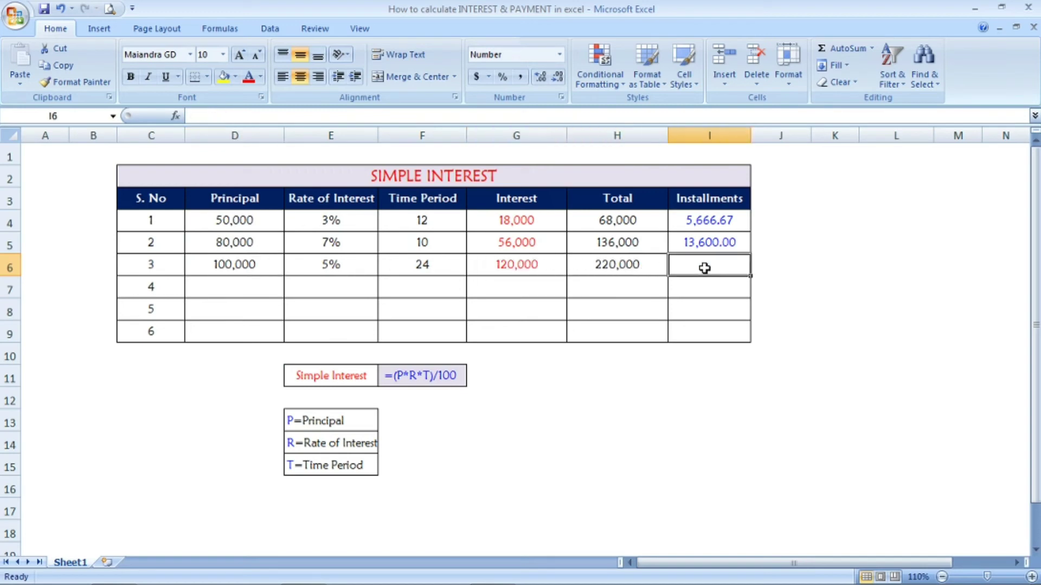
pyautogui.write('=')
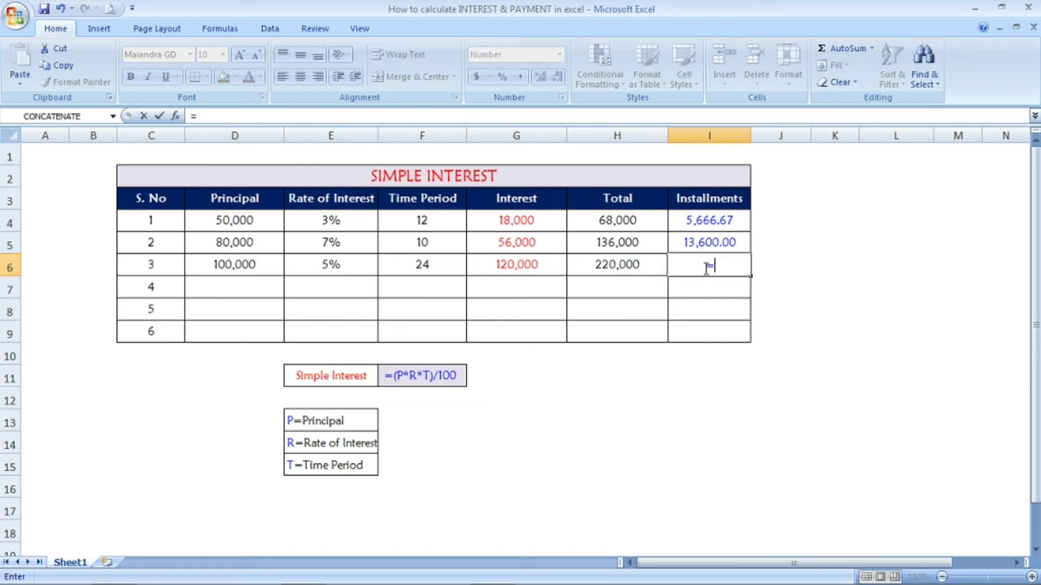
pyautogui.click(637, 268)
pyautogui.write('/')
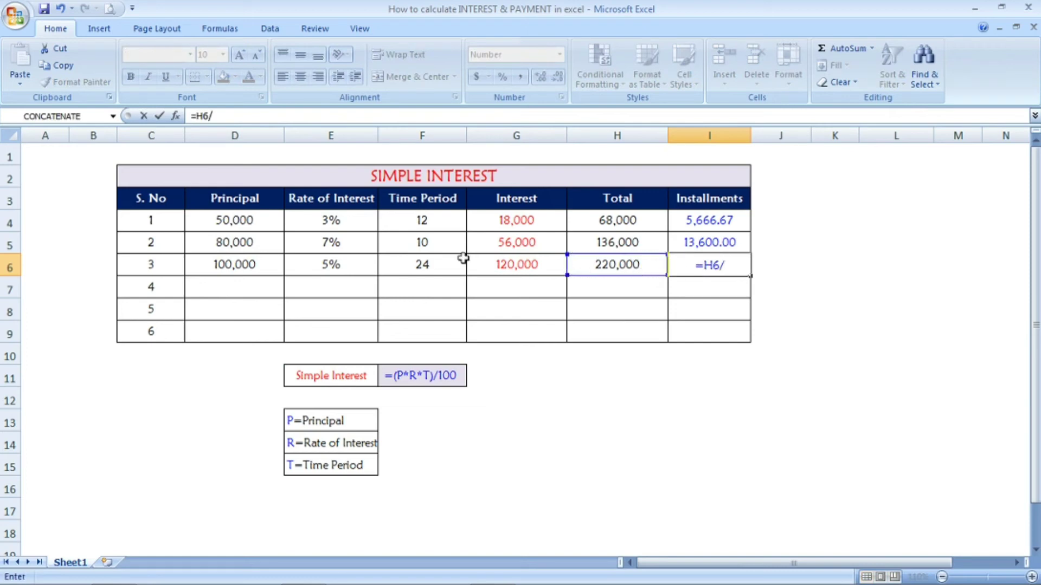
pyautogui.click(434, 263)
pyautogui.press('Return')
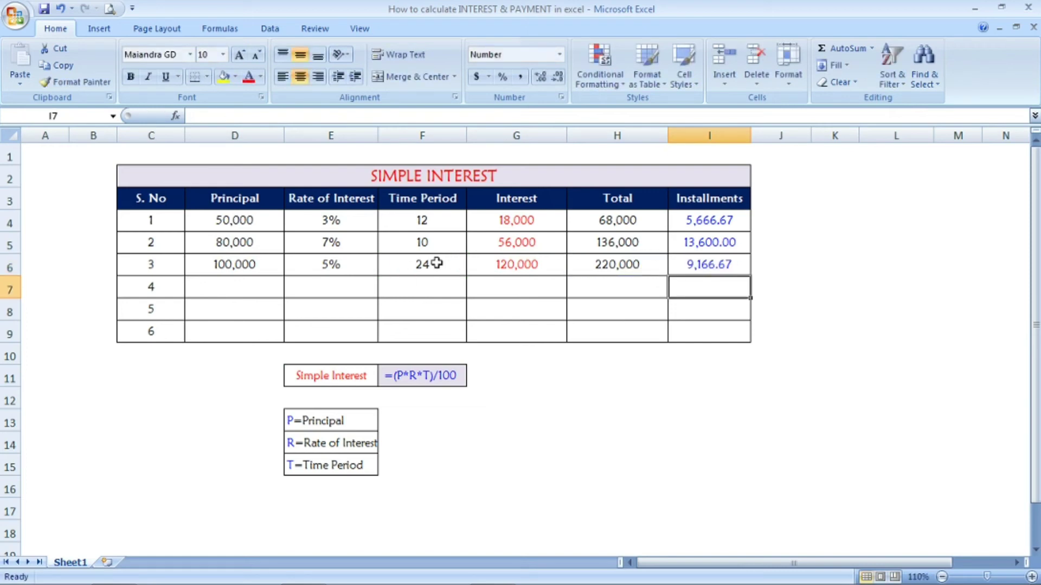
pyautogui.click(715, 265)
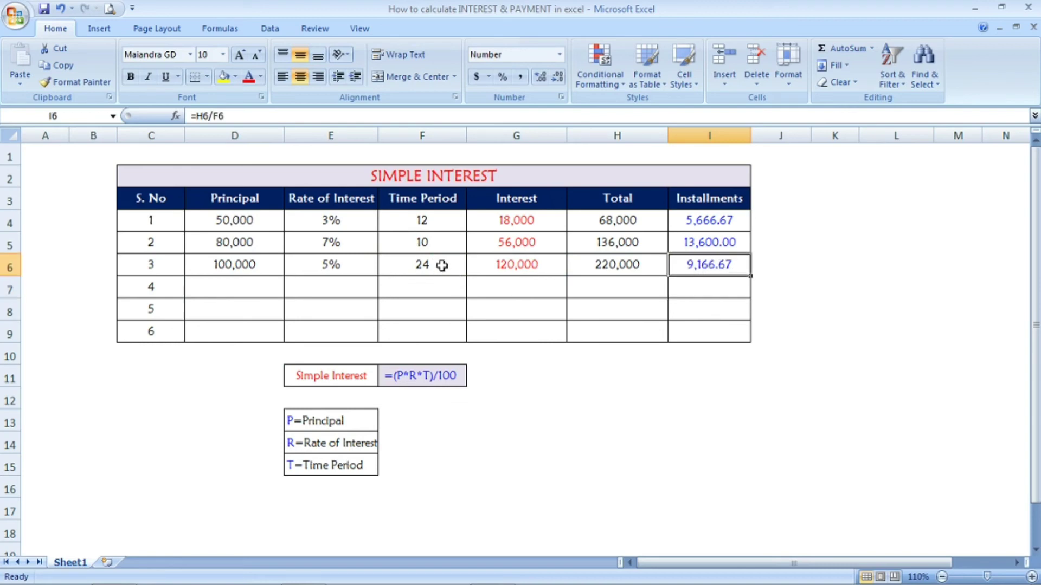
pyautogui.click(614, 266)
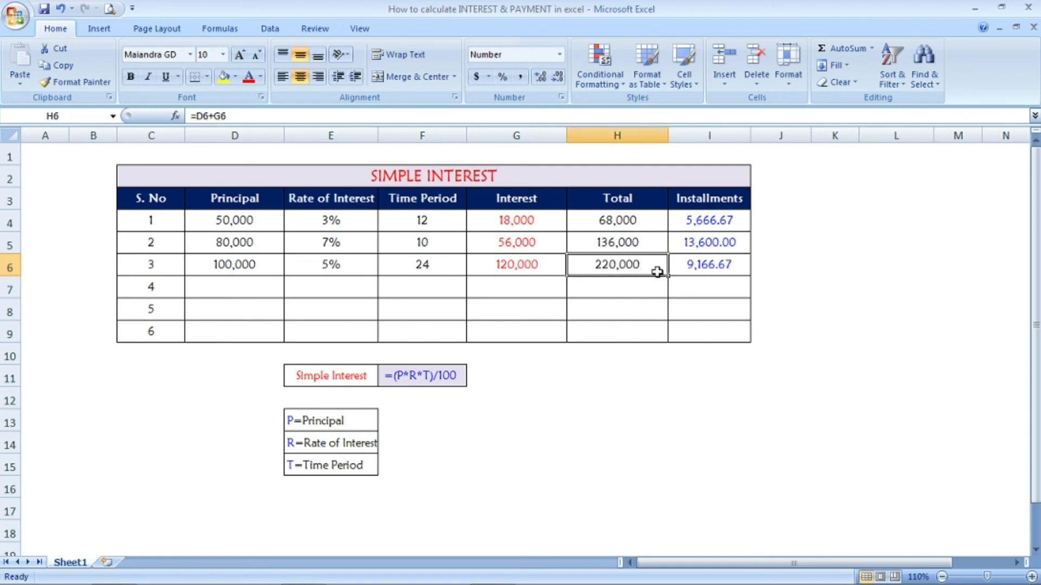
pyautogui.click(431, 262)
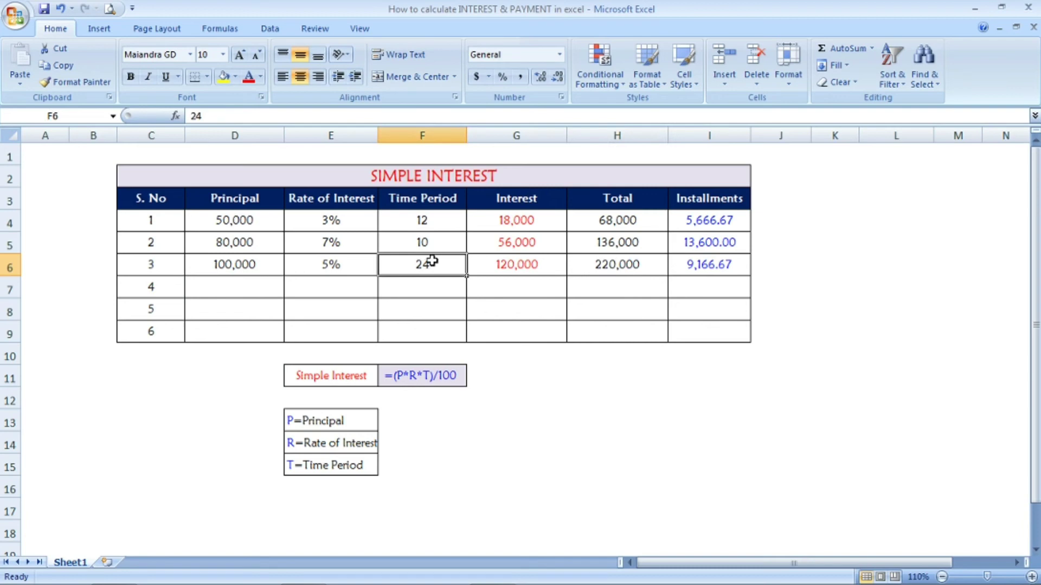
# Step: Change row 3's time period to 36 and check the recalculated interest, total and installments
pyautogui.write('36')
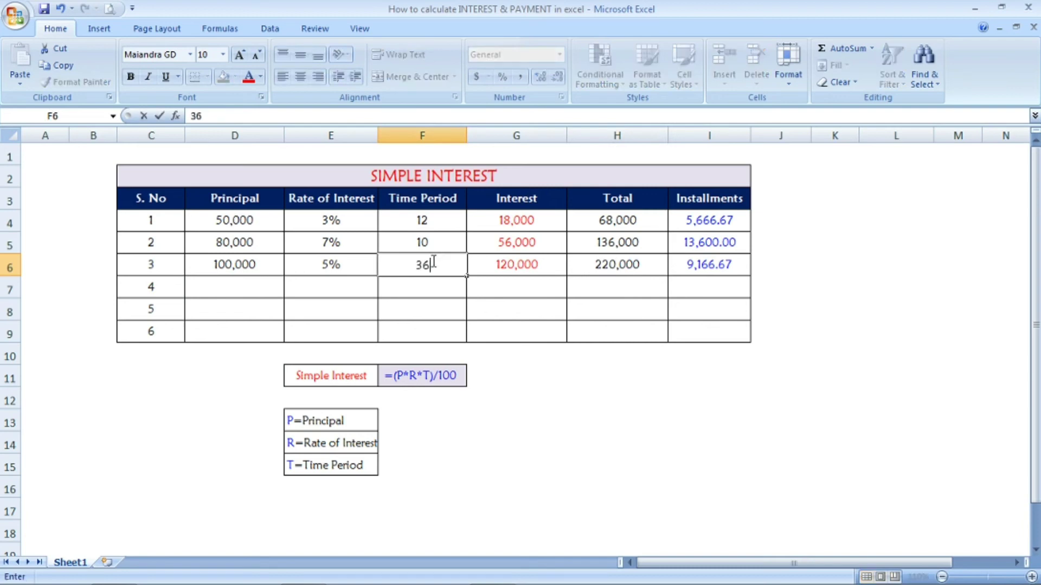
pyautogui.press('Return')
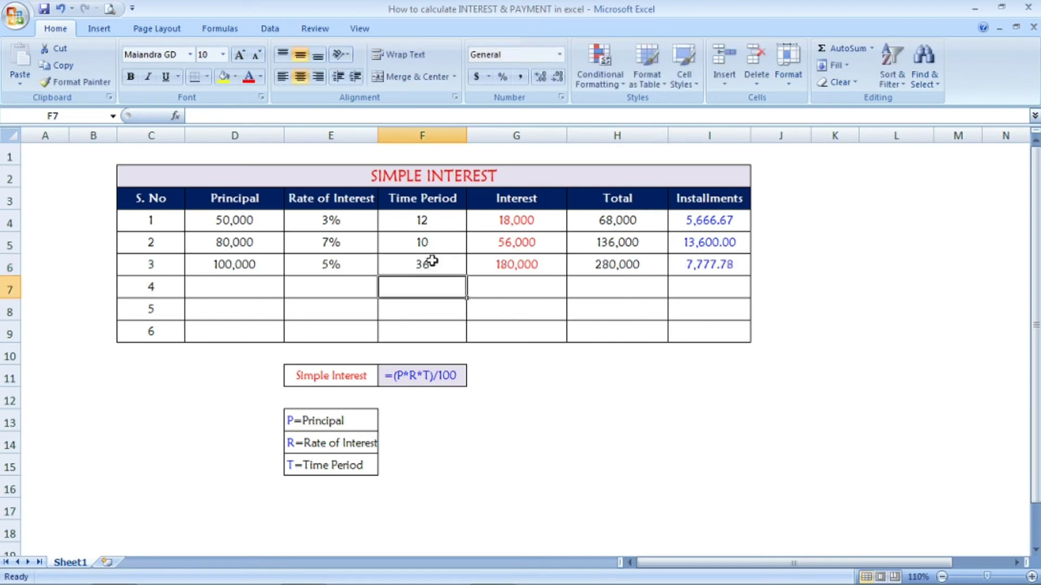
pyautogui.click(505, 263)
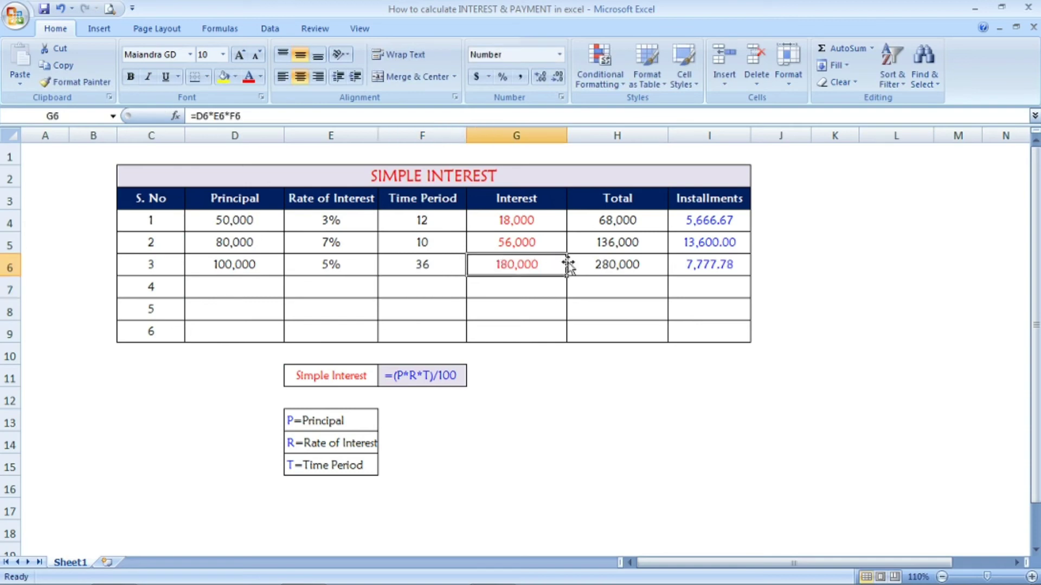
pyautogui.click(591, 267)
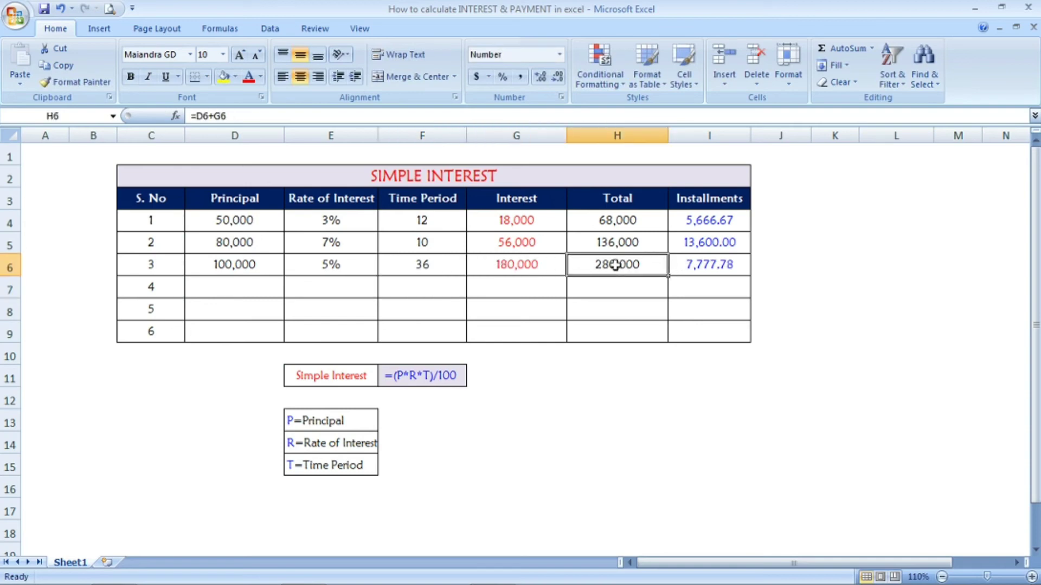
pyautogui.click(693, 264)
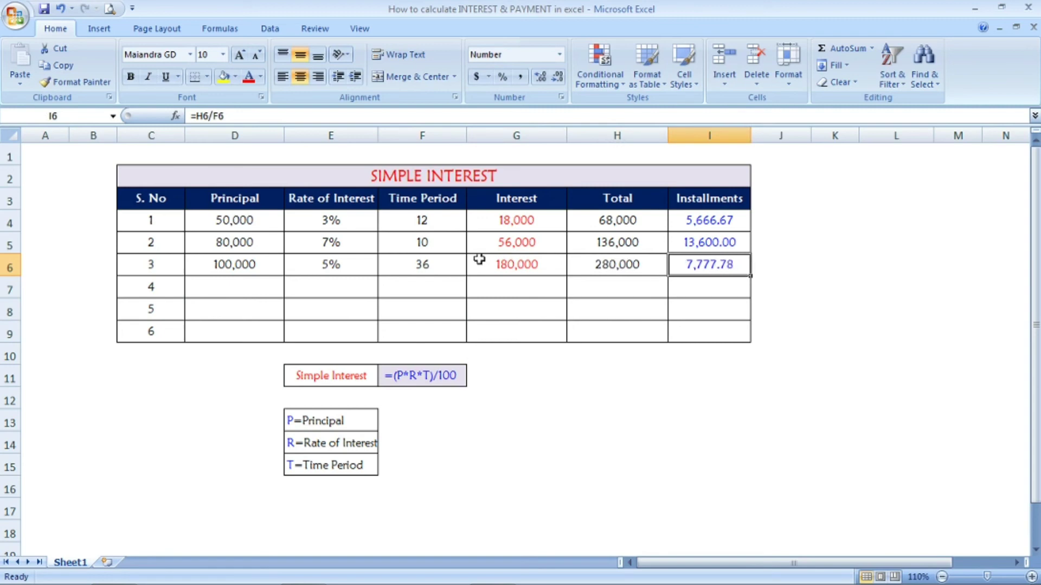
pyautogui.click(429, 266)
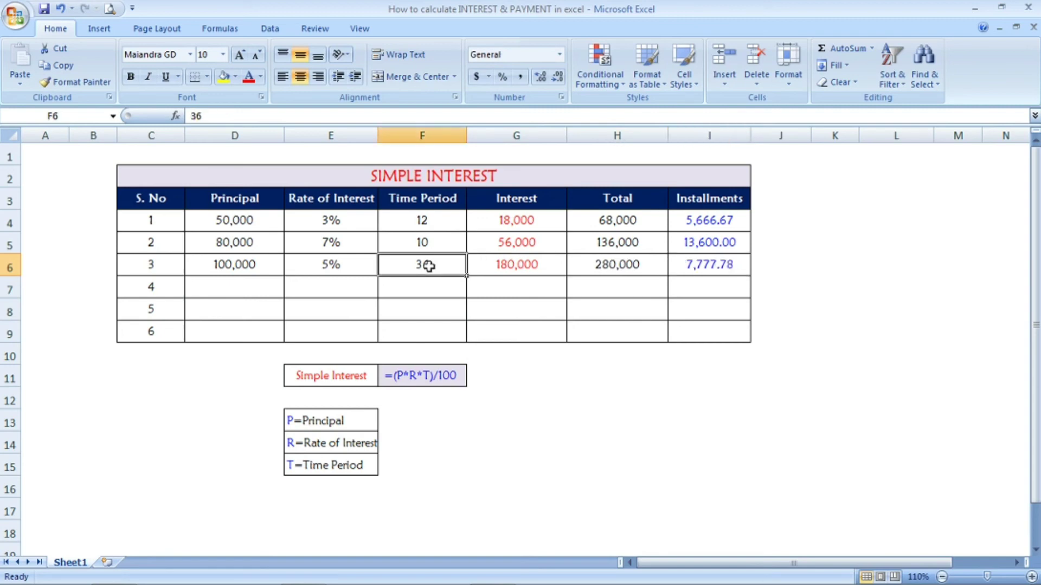
# Step: Change row 3's rate to 2% and confirm interest 72,000, total 172,000 and installments 4,777.78
pyautogui.click(320, 265)
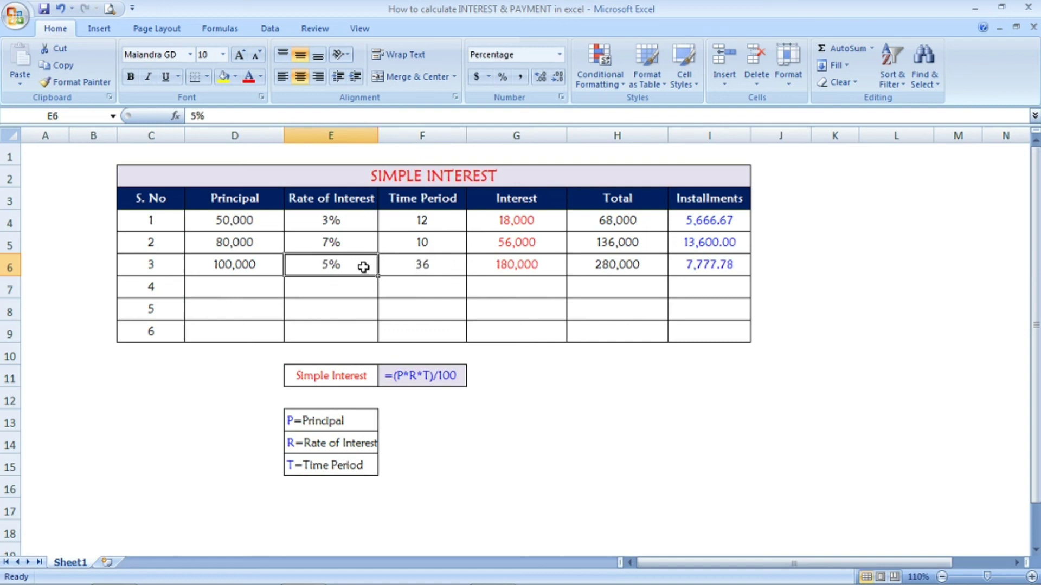
pyautogui.write('2')
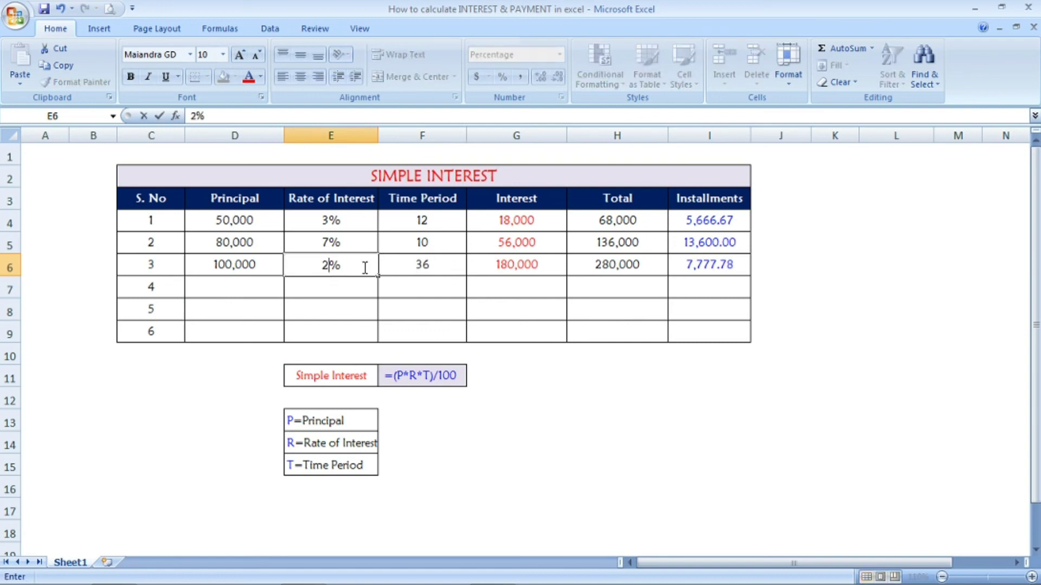
pyautogui.press('Return')
pyautogui.click(526, 263)
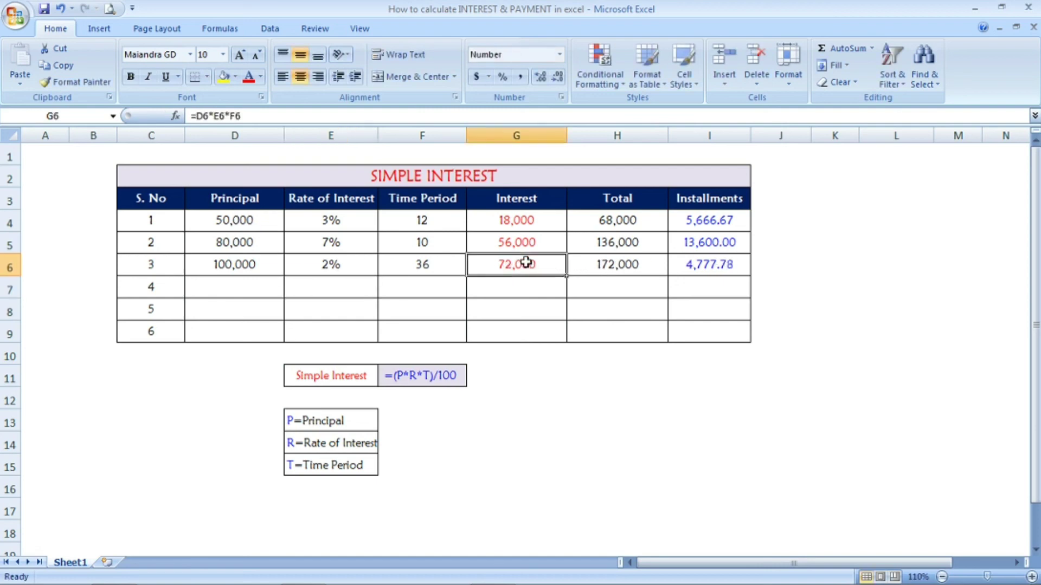
pyautogui.click(612, 265)
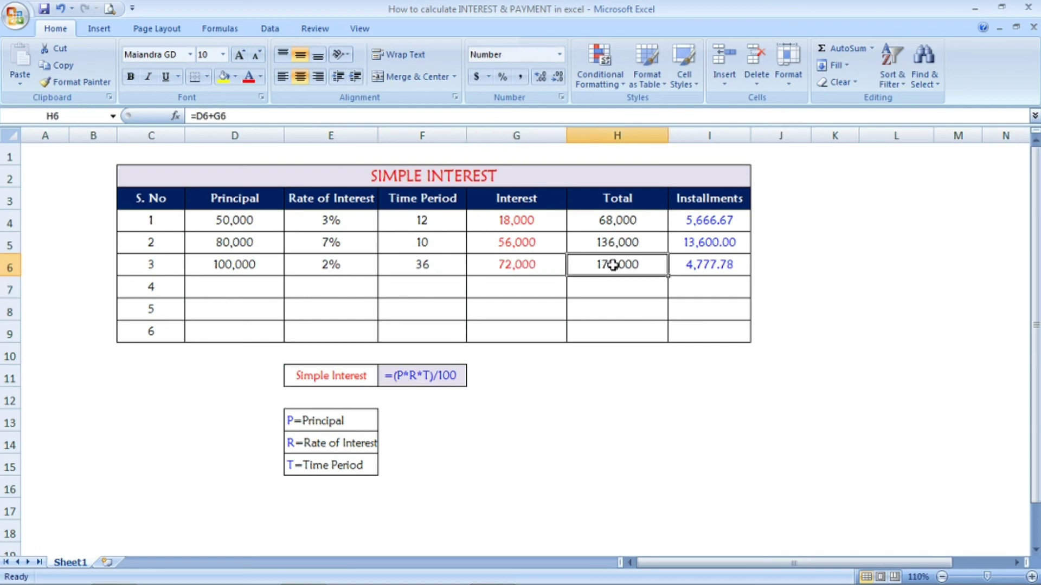
pyautogui.click(437, 265)
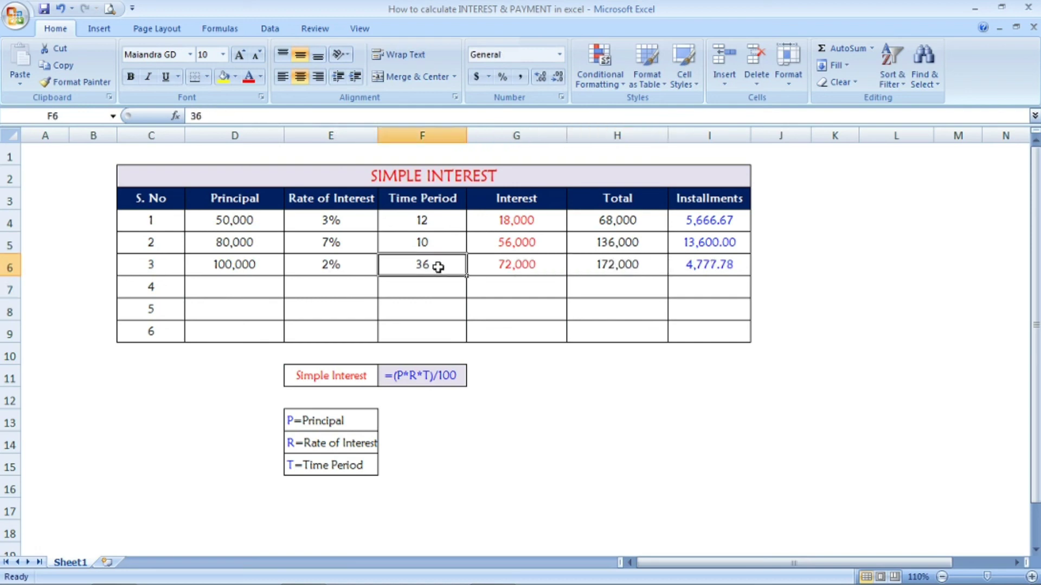
pyautogui.click(707, 267)
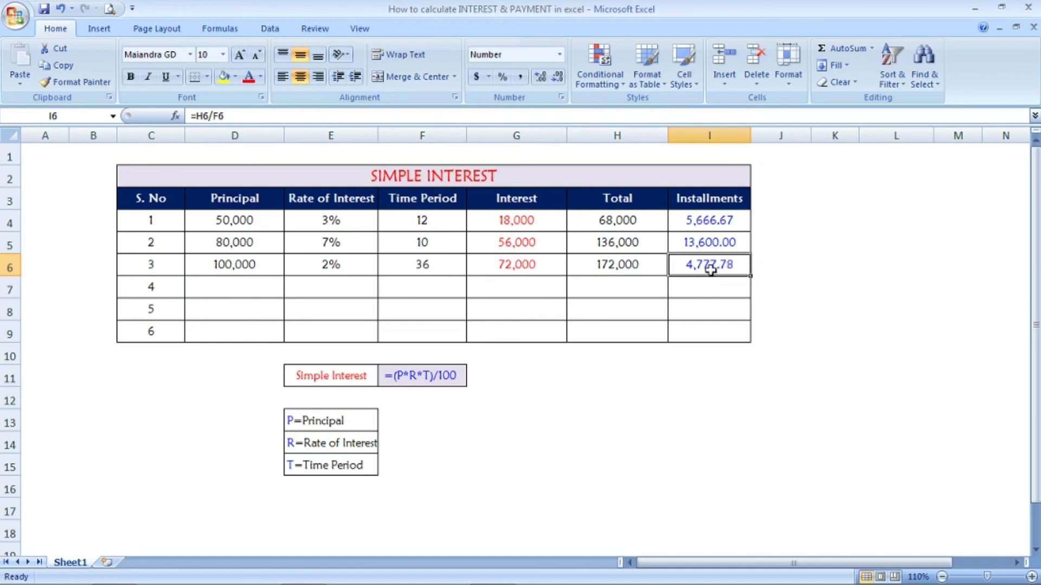
pyautogui.click(572, 324)
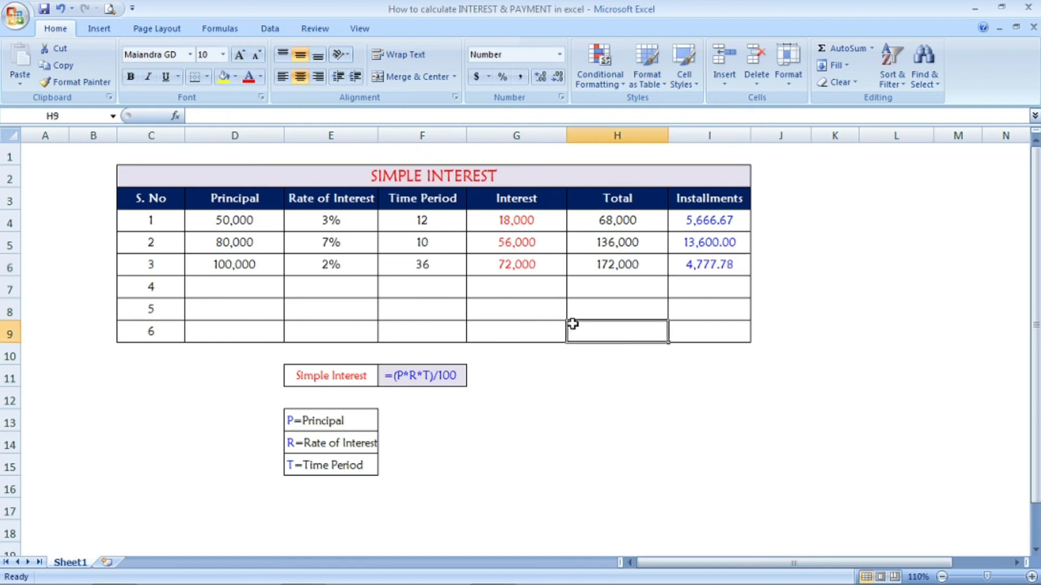
pyautogui.click(267, 263)
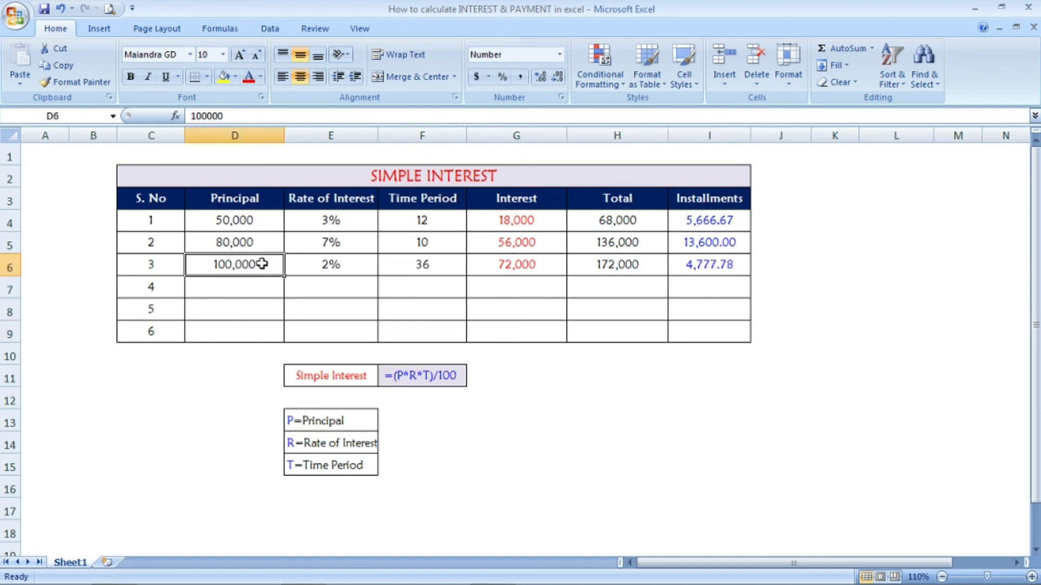